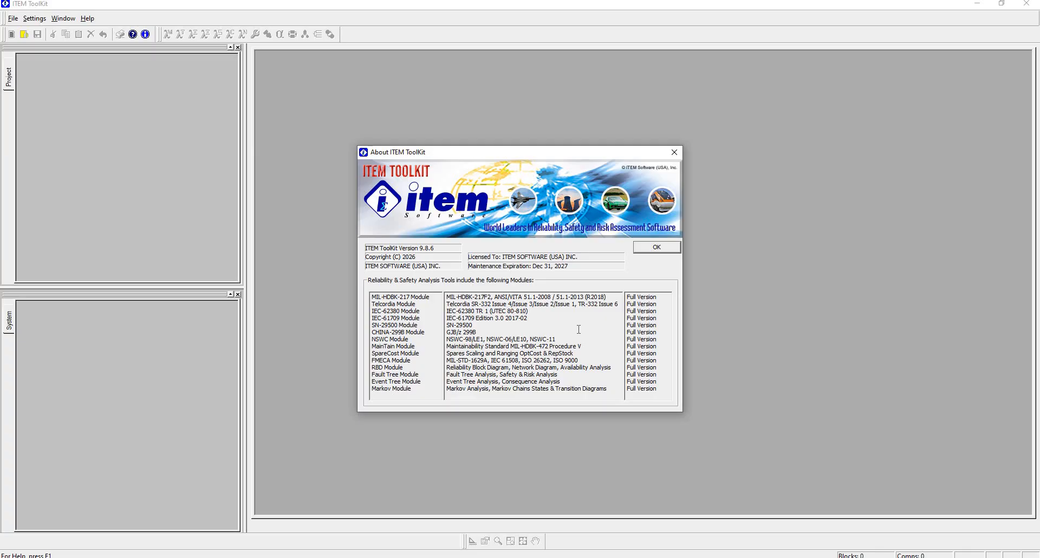
Step: Close the About window and open the recent project RBD-SYSTEM--PART1.ITP
click(644, 249)
click(13, 18)
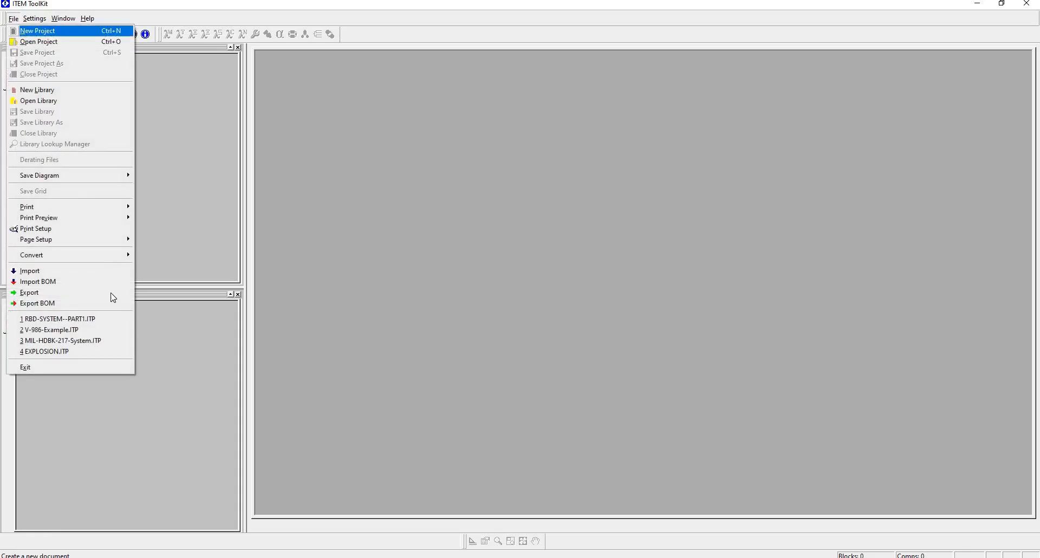
click(103, 319)
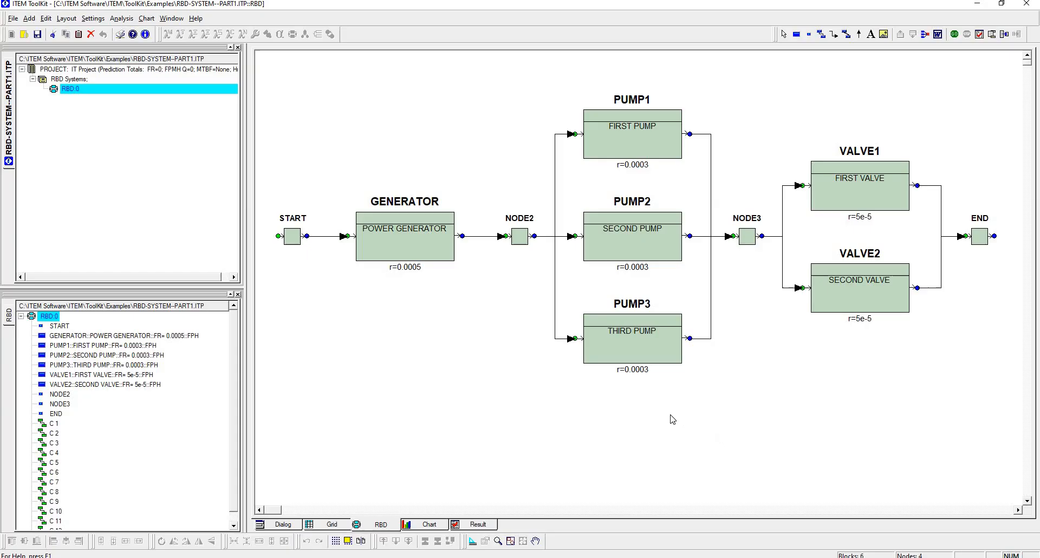
Step: Page down into the GENERATOR block and place a starting node on its empty sub-diagram
click(431, 256)
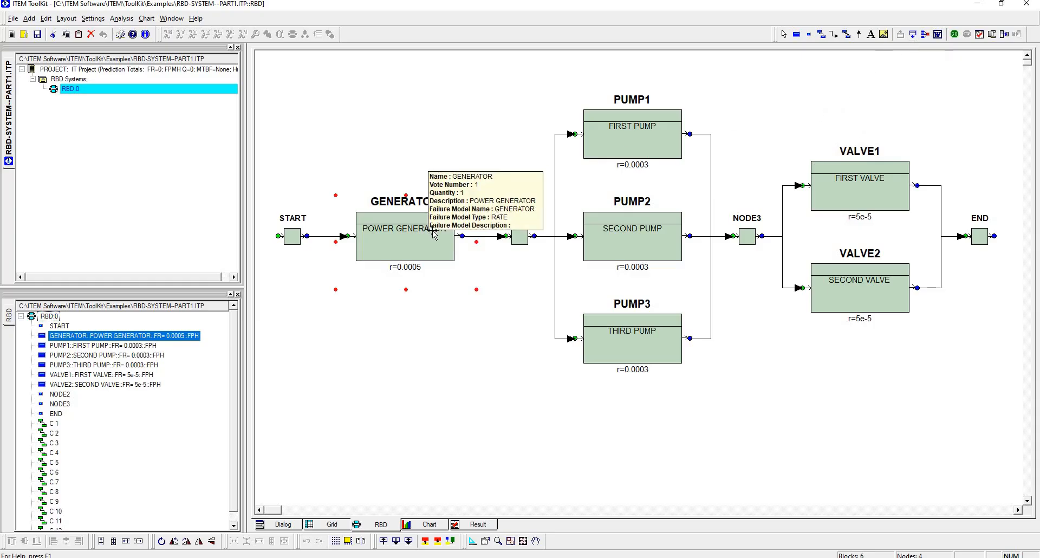
click(912, 34)
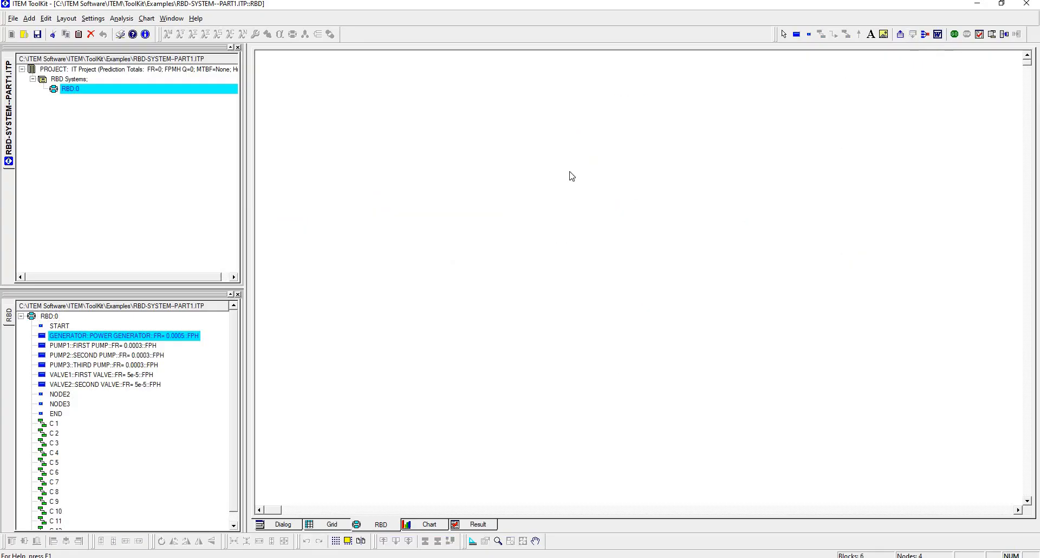
click(807, 35)
click(346, 251)
Step: Place two stacked blocks after the starting node, three stacked blocks beyond them, and a closing node at the far end
click(472, 150)
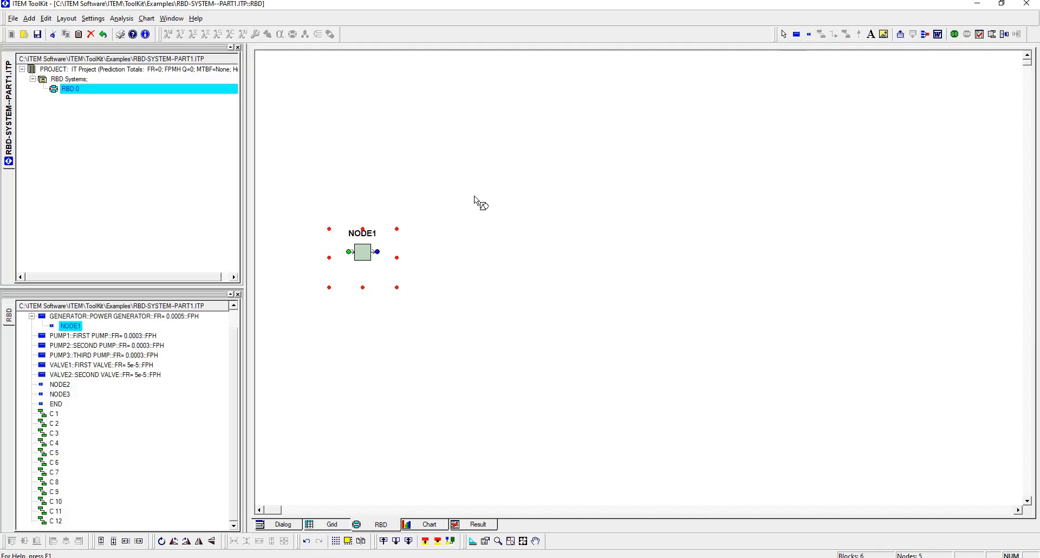
click(468, 293)
right_click(694, 111)
click(692, 111)
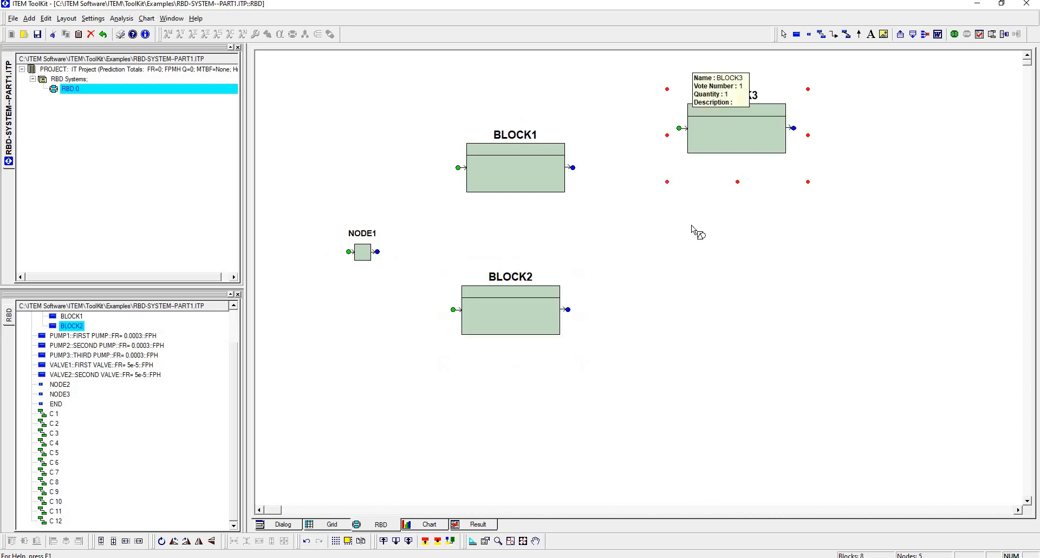
click(692, 228)
click(698, 341)
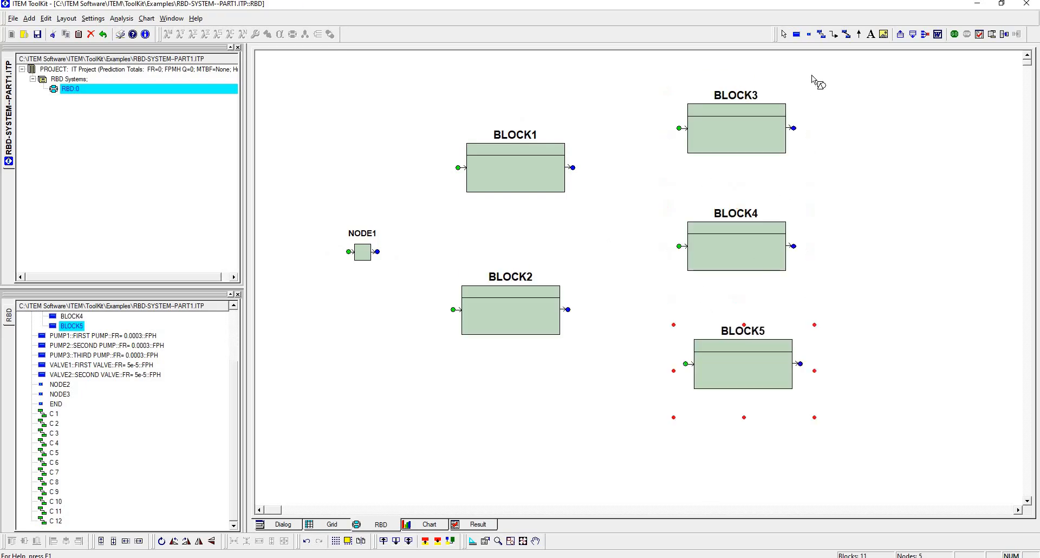
click(809, 34)
click(886, 235)
Step: Connect NODE1's output to the inputs of BLOCK1 and BLOCK2
click(823, 35)
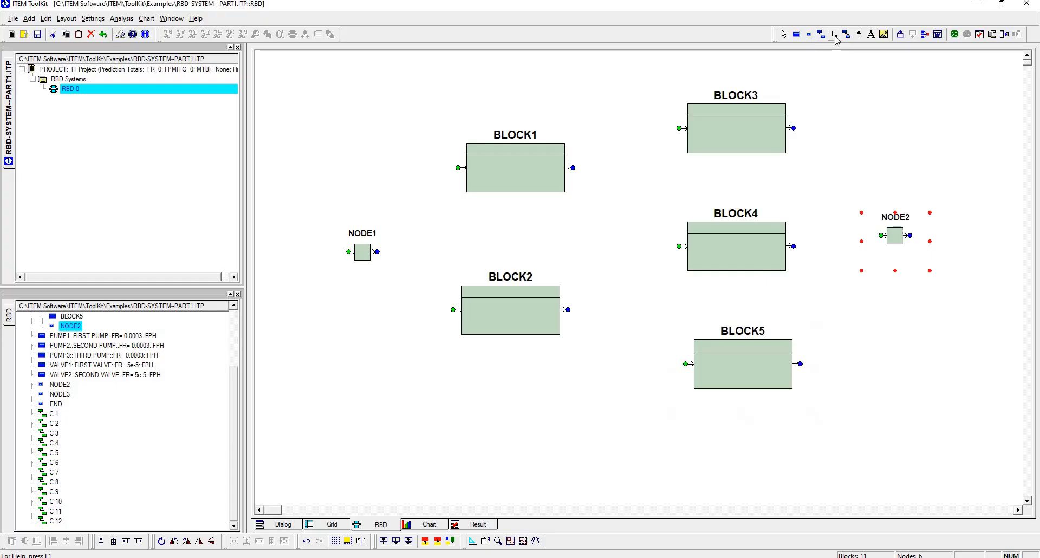
drag(379, 253, 462, 176)
drag(382, 253, 458, 314)
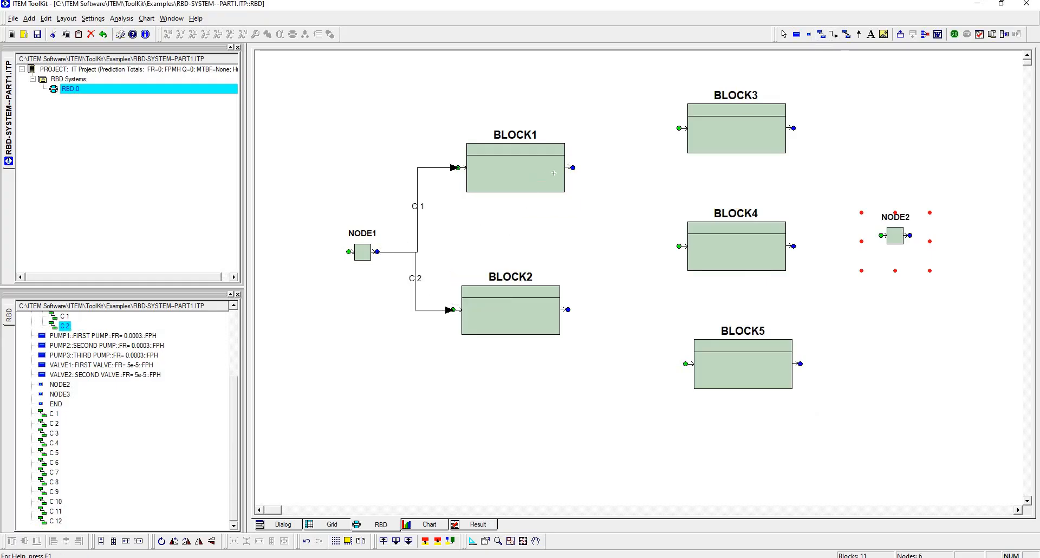
Step: Place a node between the two block groups and connect the outputs of BLOCK1 and BLOCK2 to its input
click(809, 34)
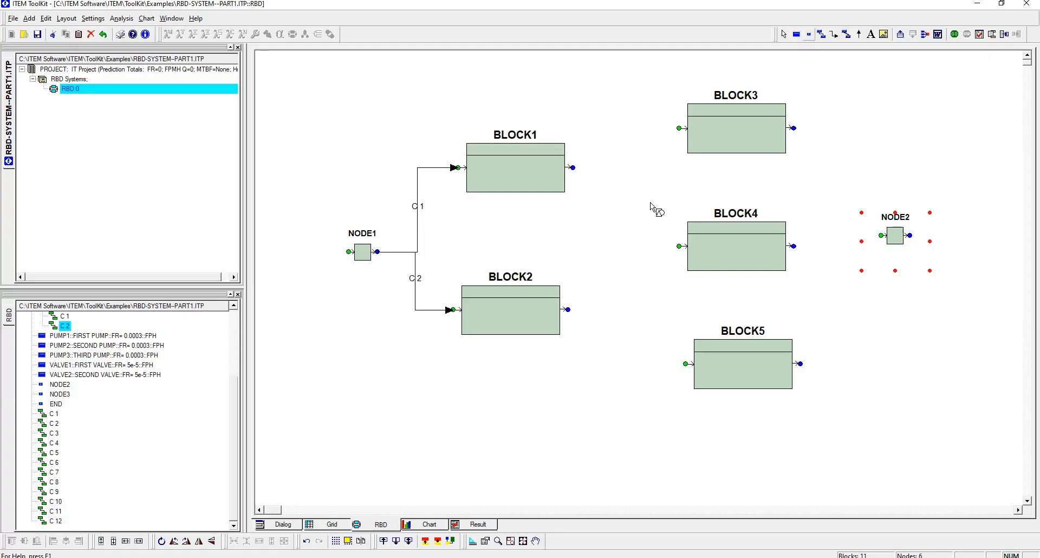
click(625, 233)
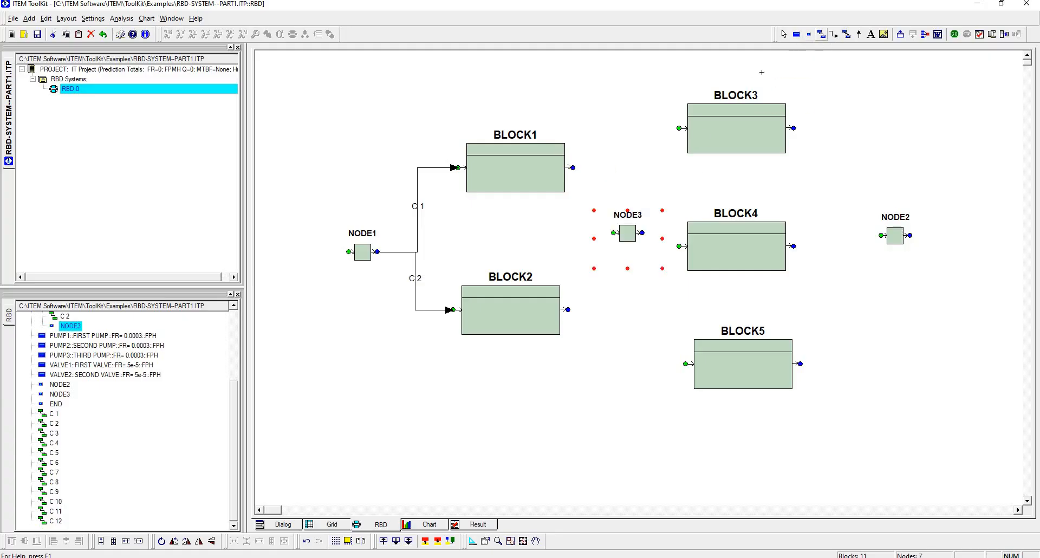
click(615, 233)
click(568, 309)
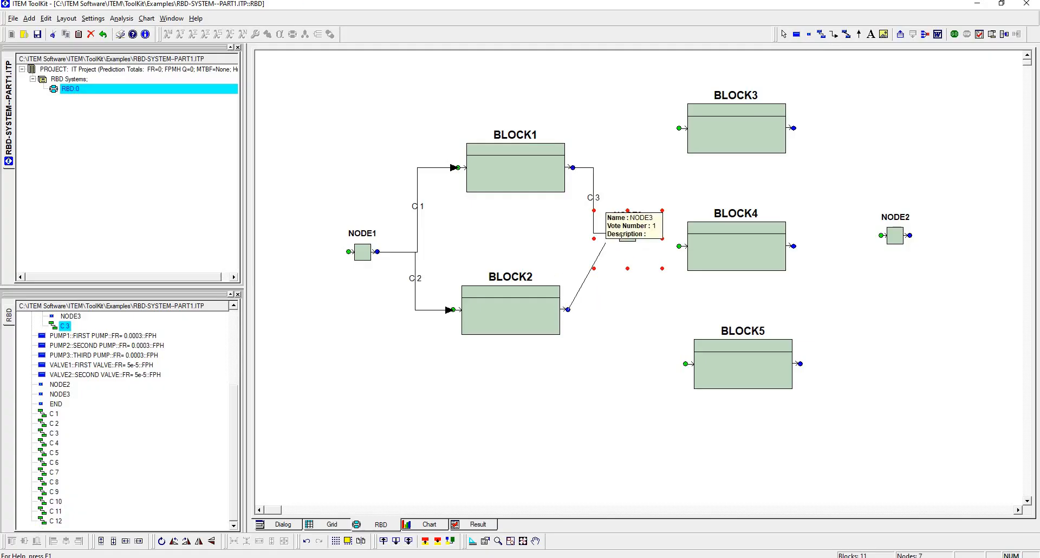
click(614, 233)
Step: Connect NODE3's output to the inputs of BLOCK3, BLOCK4 and BLOCK5
click(679, 128)
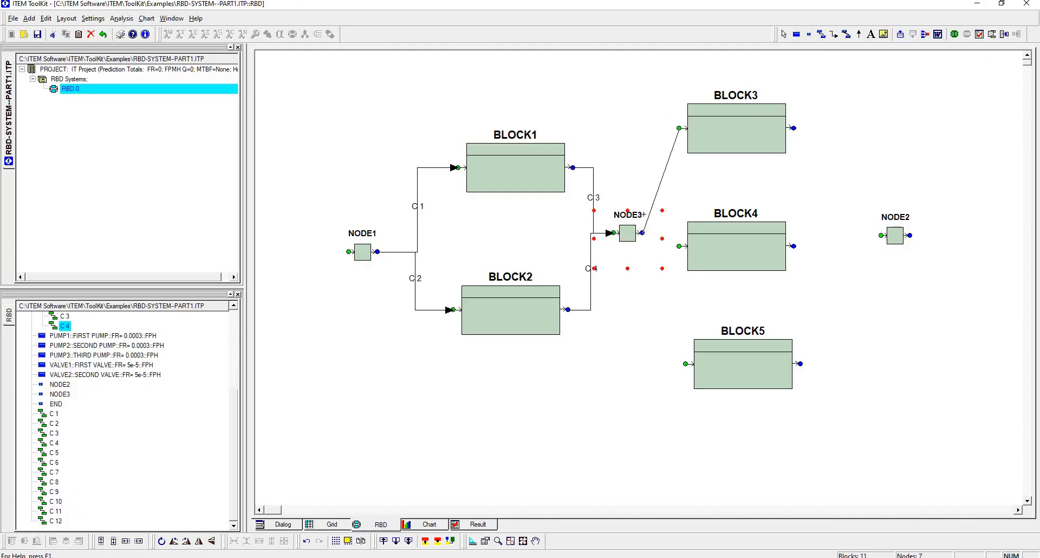
click(641, 233)
click(676, 246)
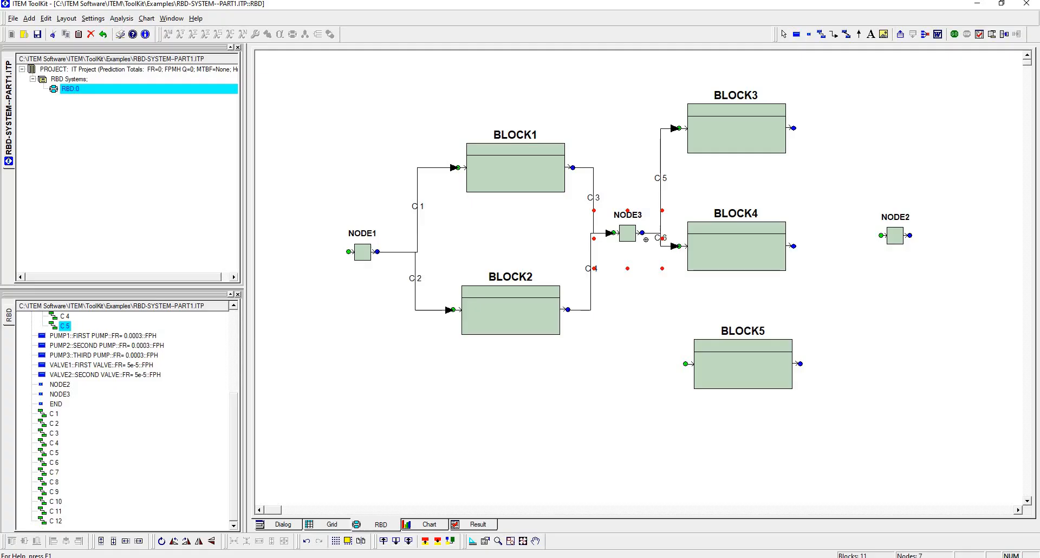
click(642, 233)
click(685, 363)
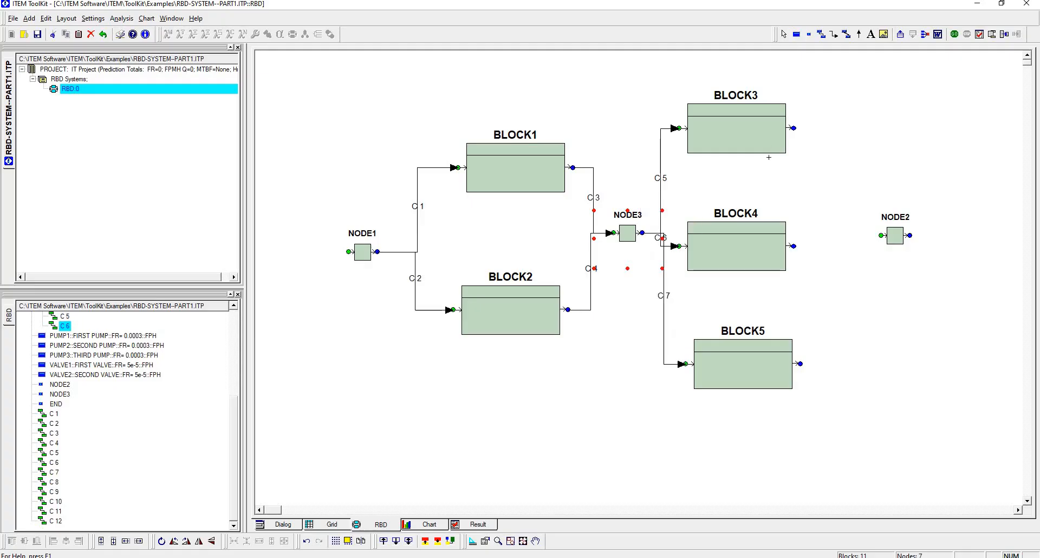
Step: Connect the outputs of BLOCK3, BLOCK4 and BLOCK5 to NODE2 and automatically arrange the sub-diagram
click(794, 128)
click(881, 236)
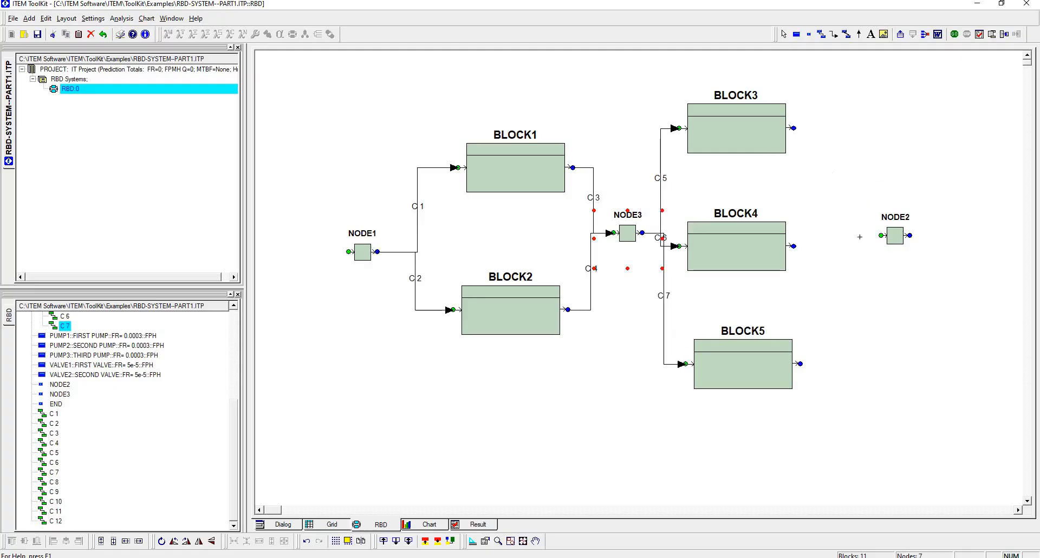
click(794, 246)
click(881, 235)
click(802, 363)
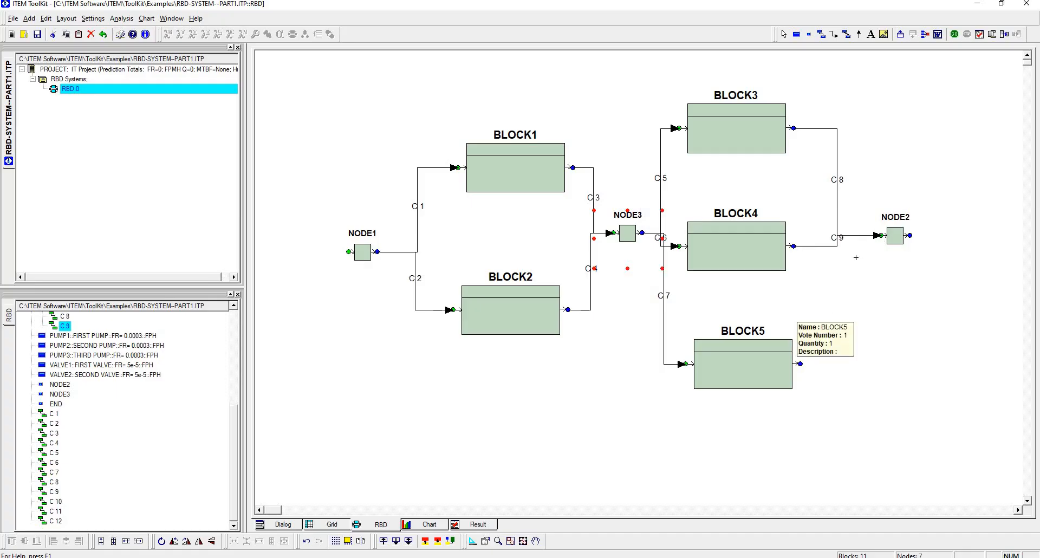
click(881, 239)
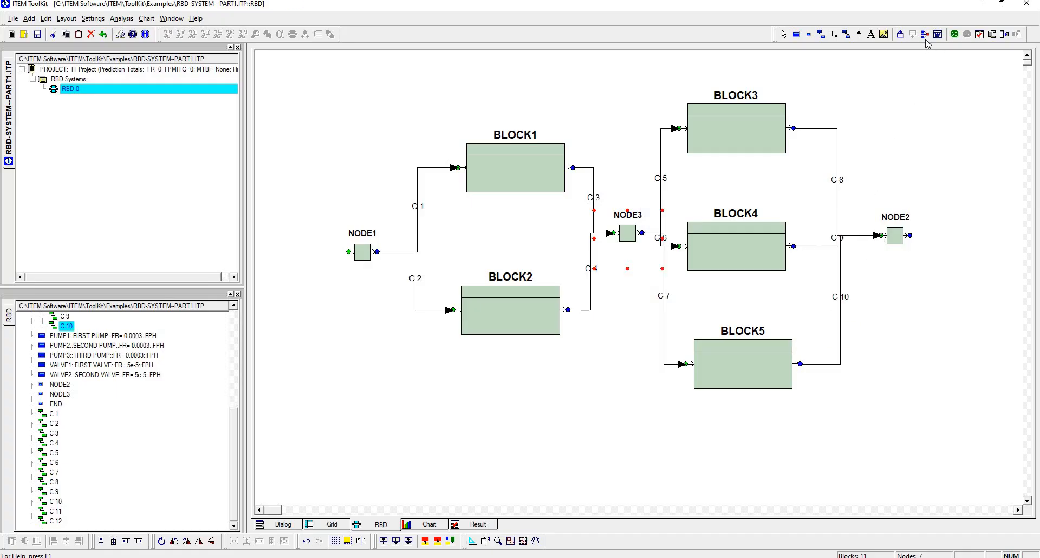
click(925, 35)
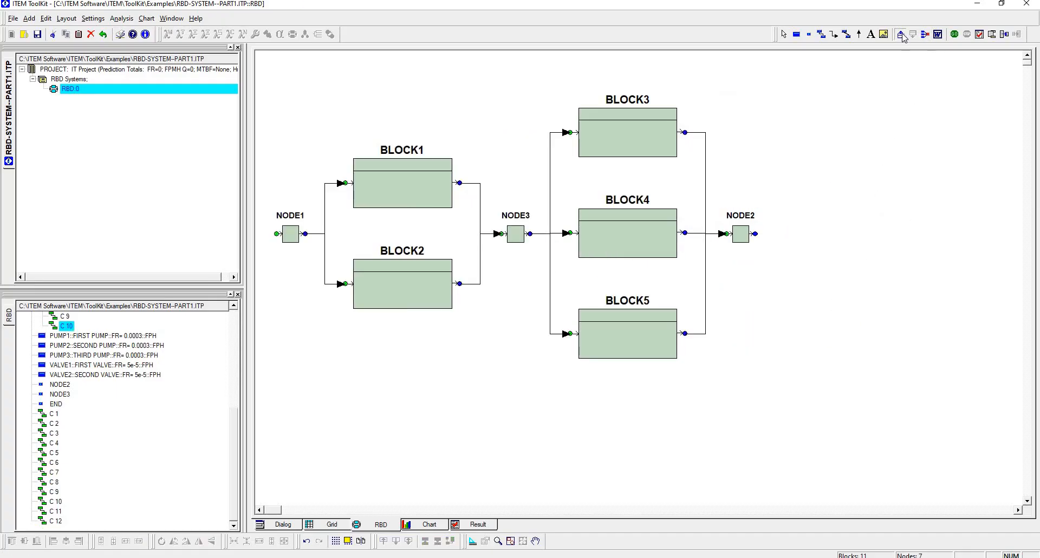
Step: Return to the top-level diagram and page in and out of the GENERATOR block to review its sub-diagram
click(901, 35)
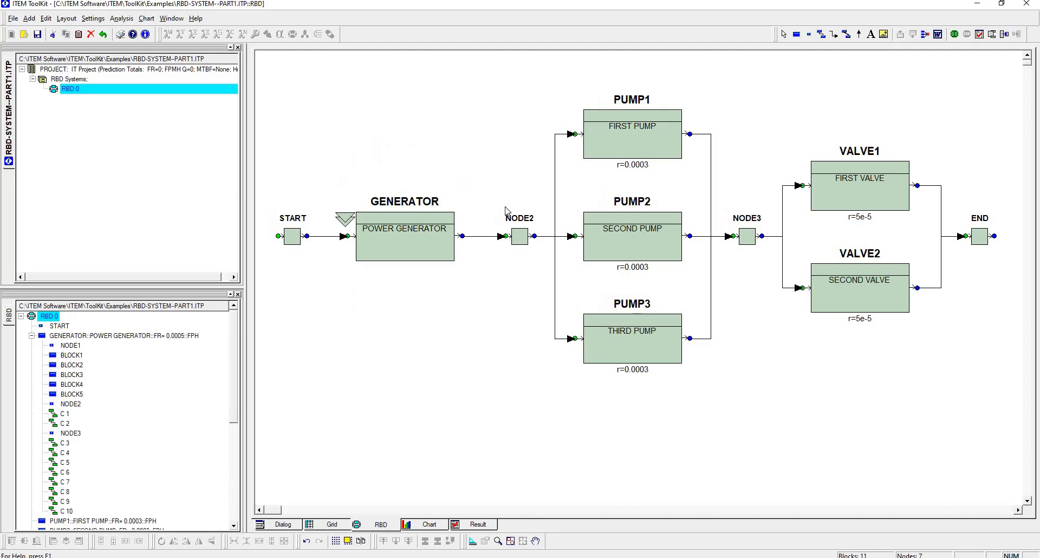
click(901, 35)
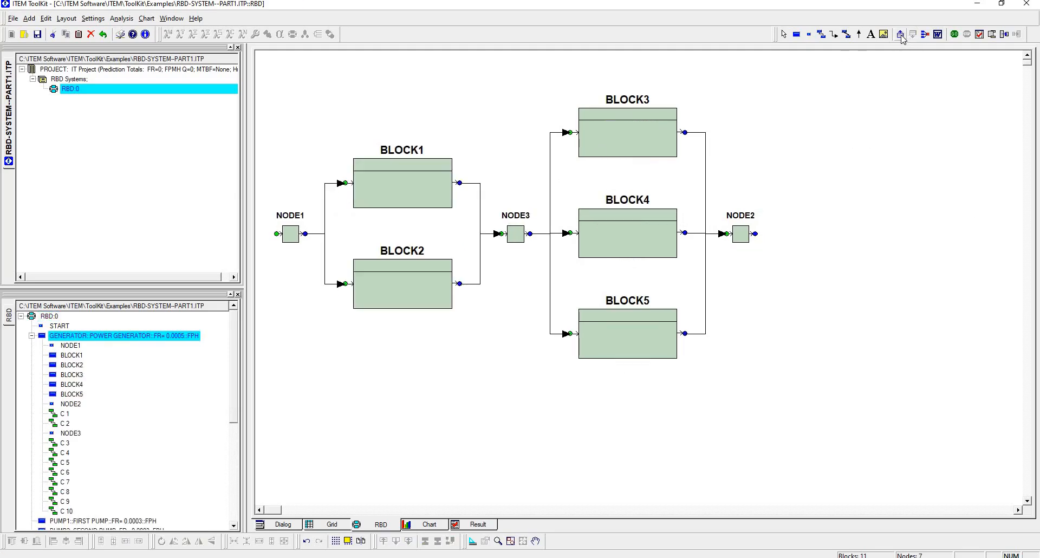
click(901, 35)
click(413, 217)
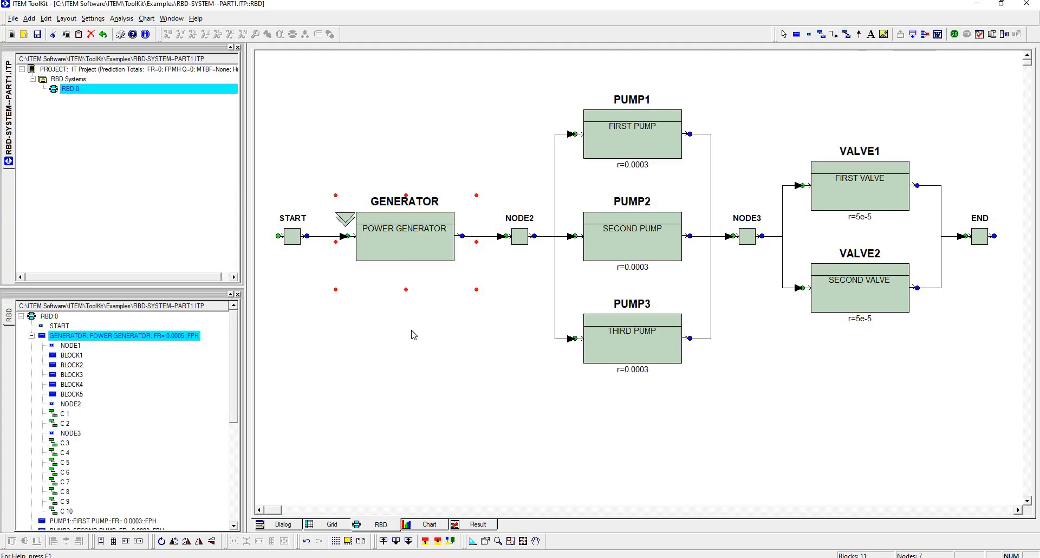
click(912, 35)
click(900, 36)
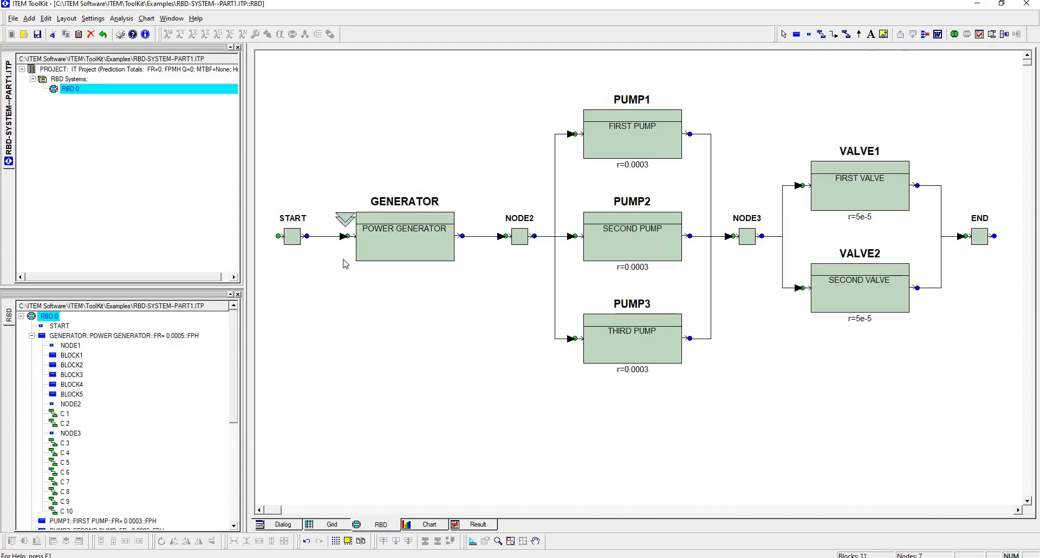
Step: Browse the system tree between the GENERATOR block, its sub-blocks BLOCK1, BLOCK2 and BLOCK4, and PUMP1 to view their diagram levels
click(75, 356)
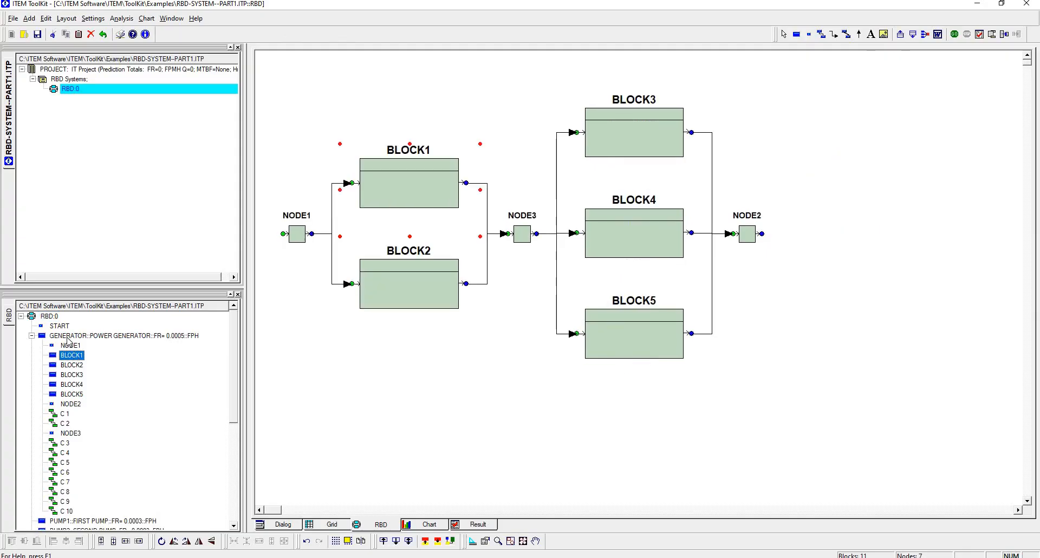
click(68, 337)
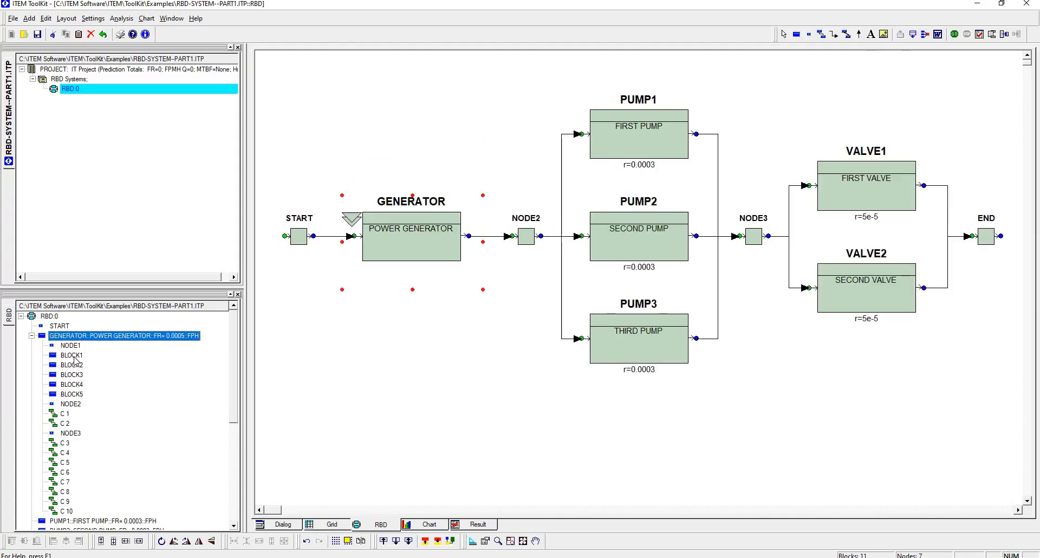
click(74, 356)
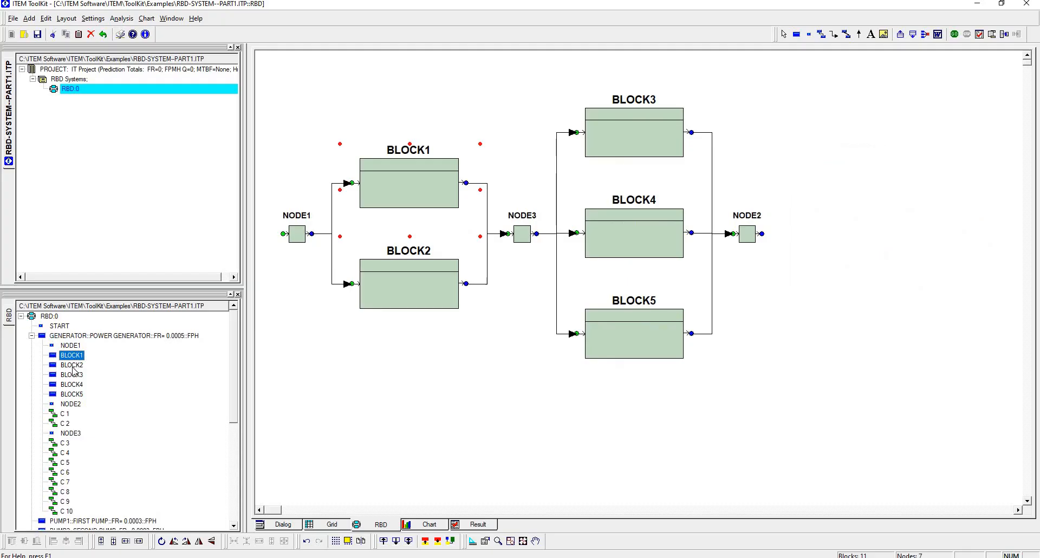
click(73, 366)
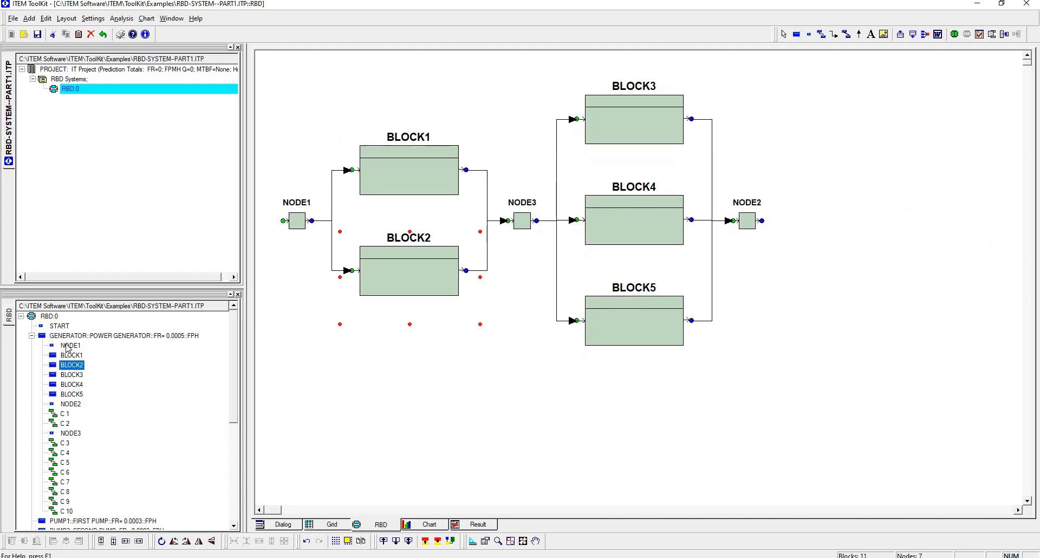
click(68, 383)
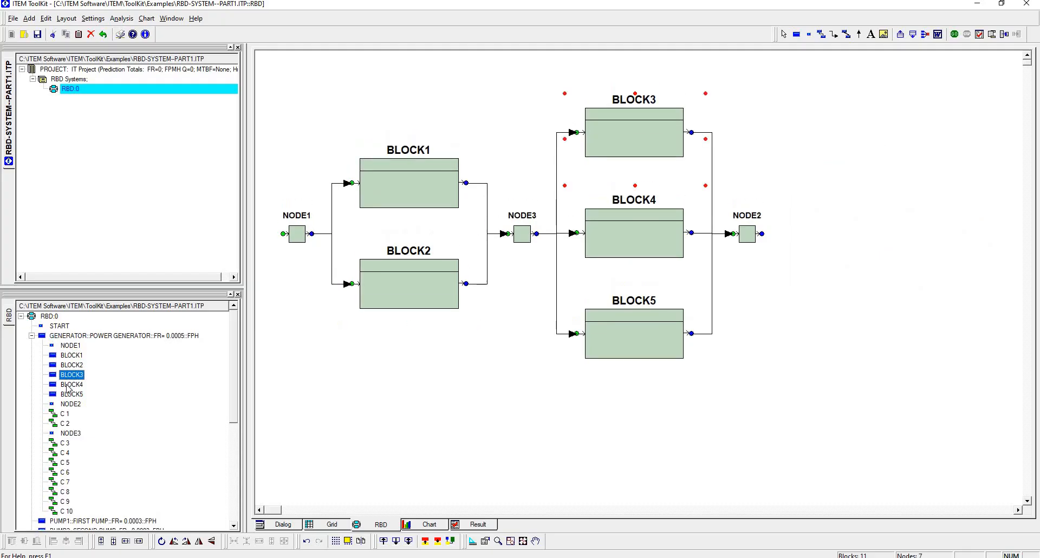
click(62, 339)
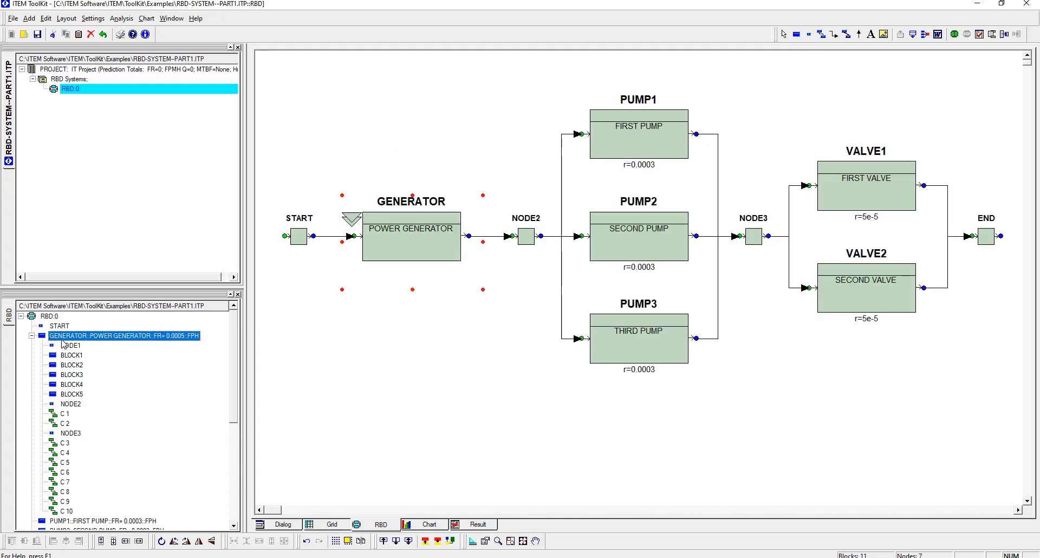
click(81, 521)
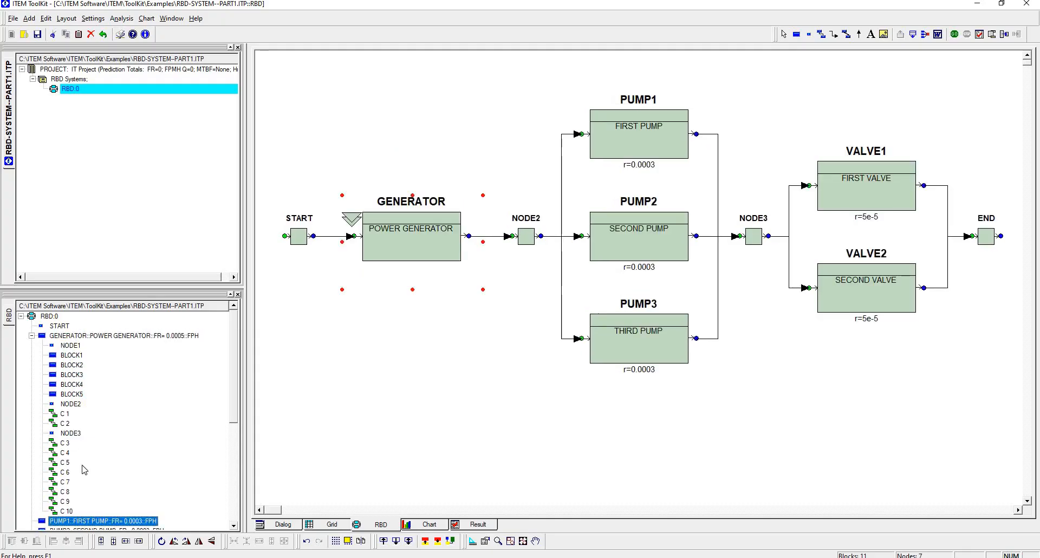
scroll(237, 318, up, 1)
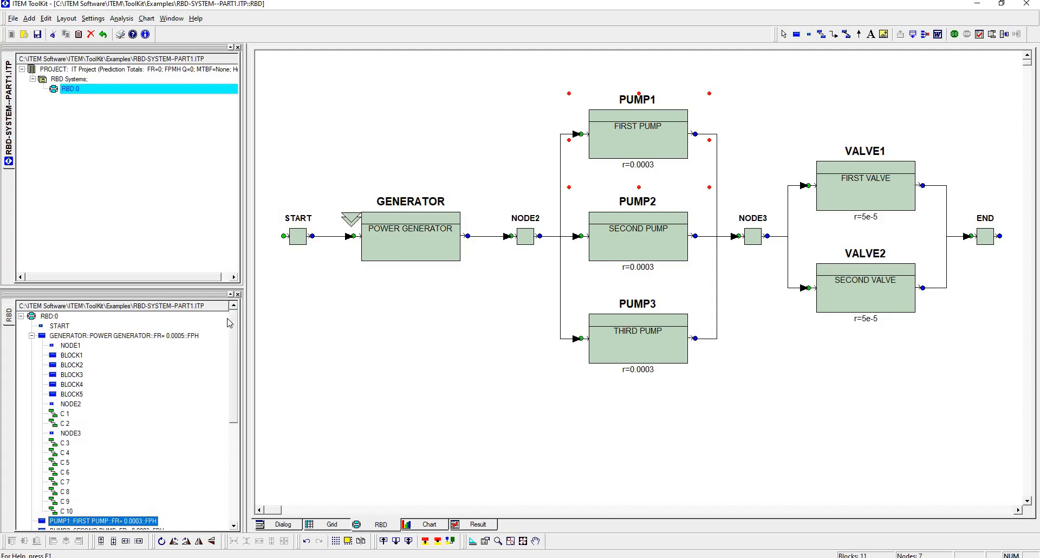
Step: Open the recent project V-986-Example.ITP, slightly widen the tree area, and display the 16-Aircraft System block diagram
click(13, 18)
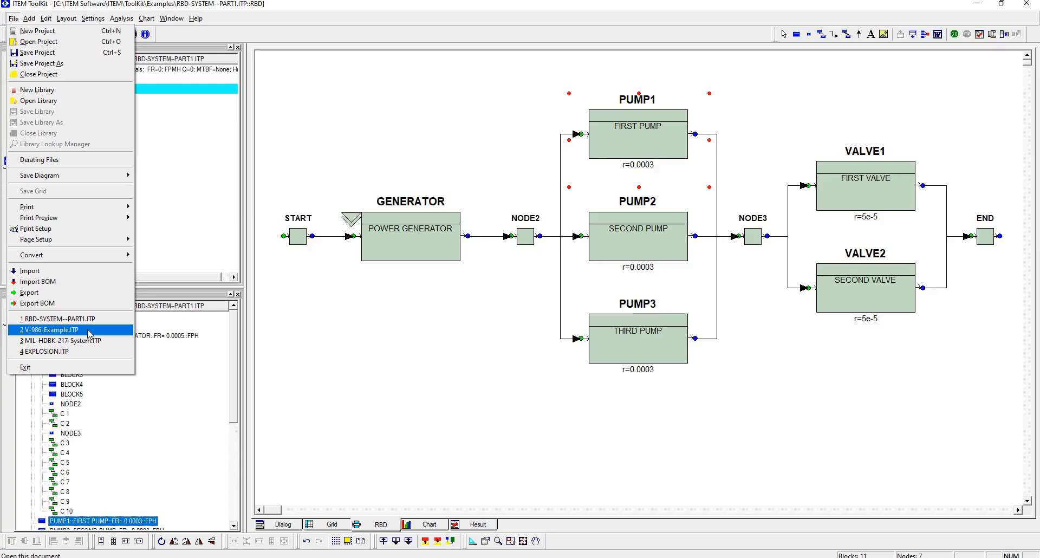
click(88, 329)
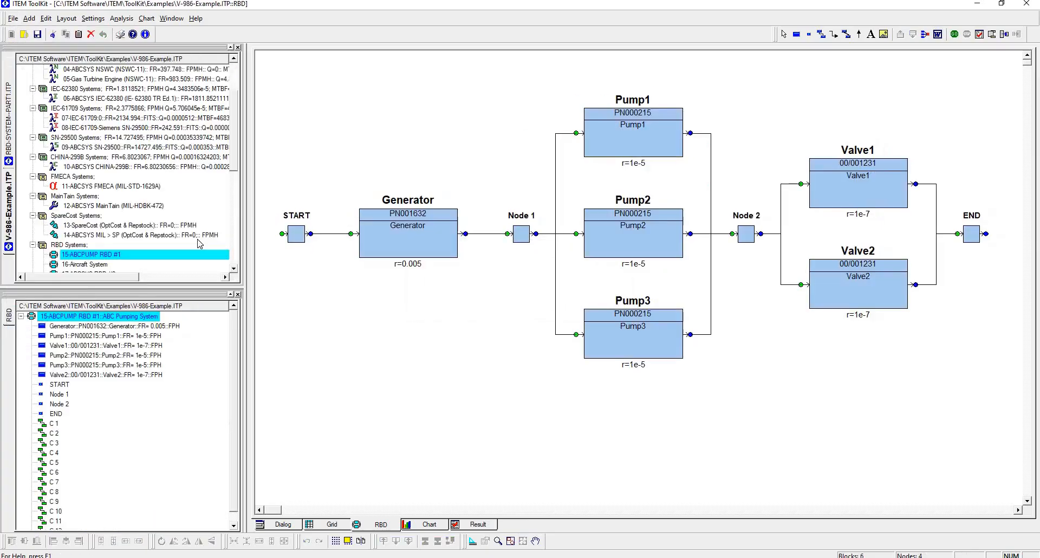
drag(245, 208, 269, 209)
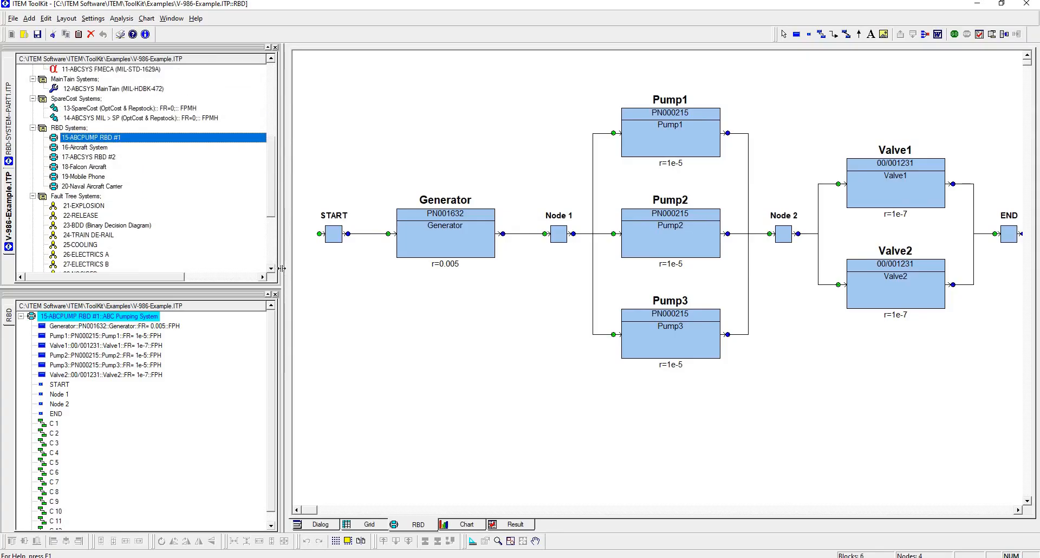
drag(282, 268, 254, 284)
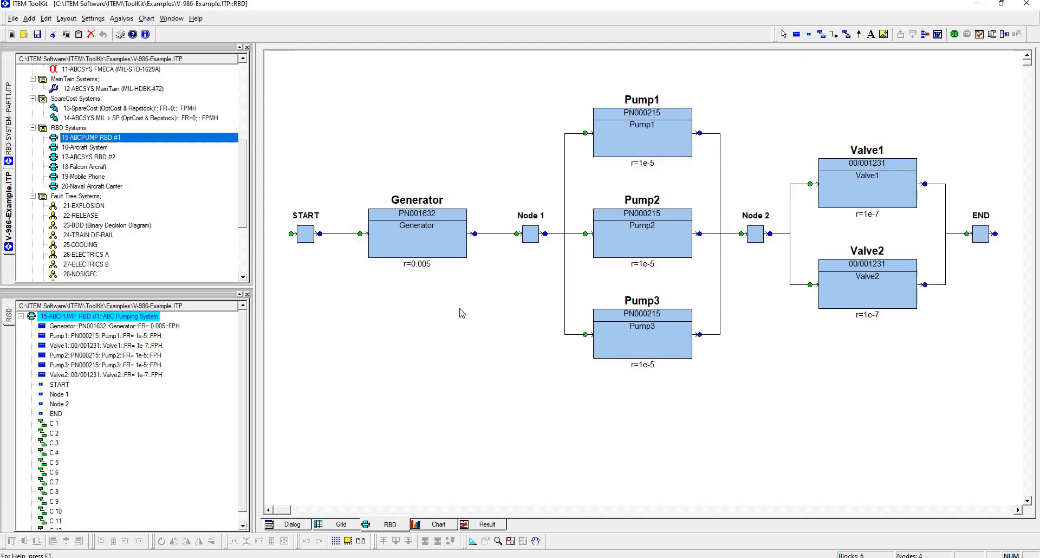
click(98, 147)
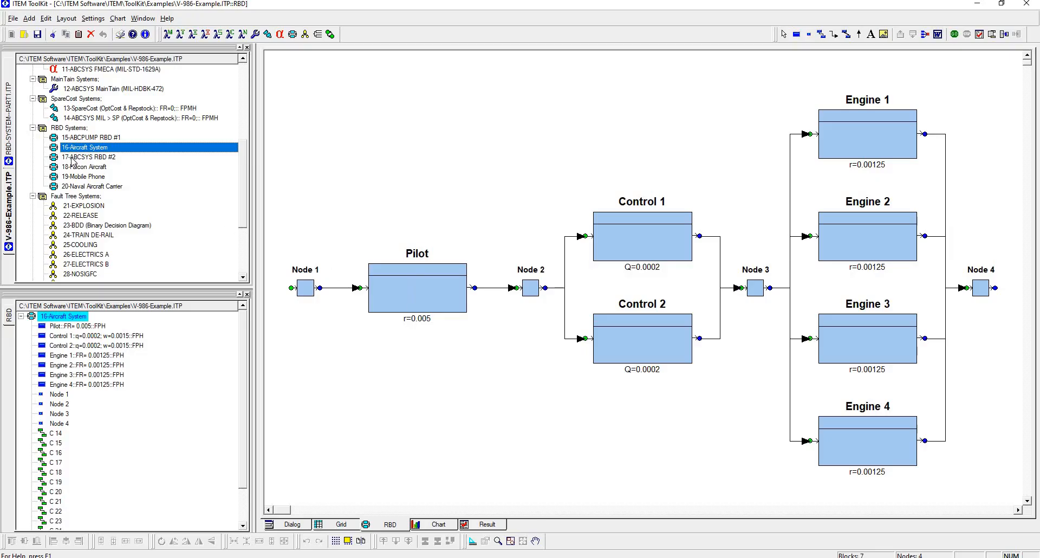
Step: Display the 17-ABCSYS RBD #2 diagram and check the Resistor block's available commands for its image-loading option
key(Down)
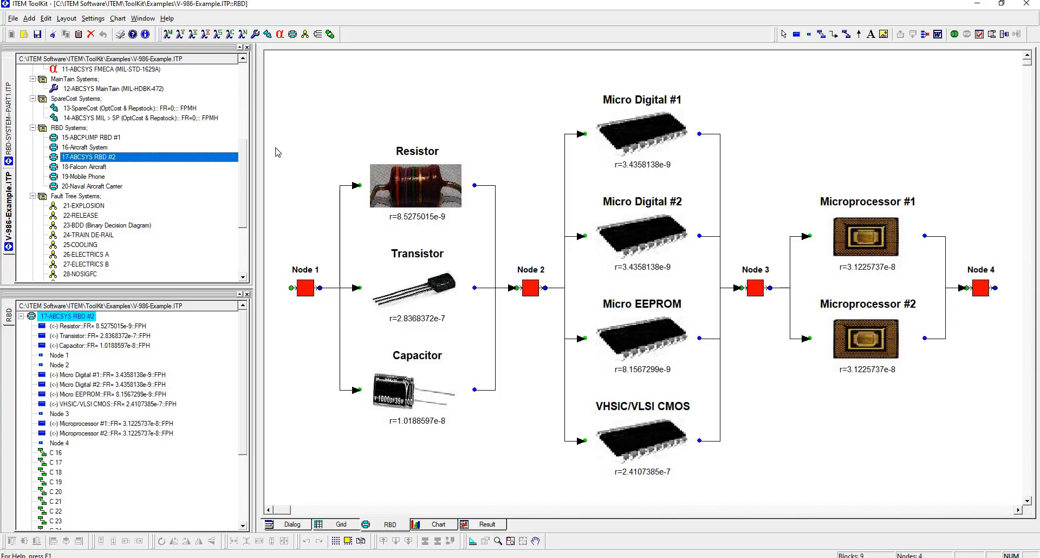
click(436, 193)
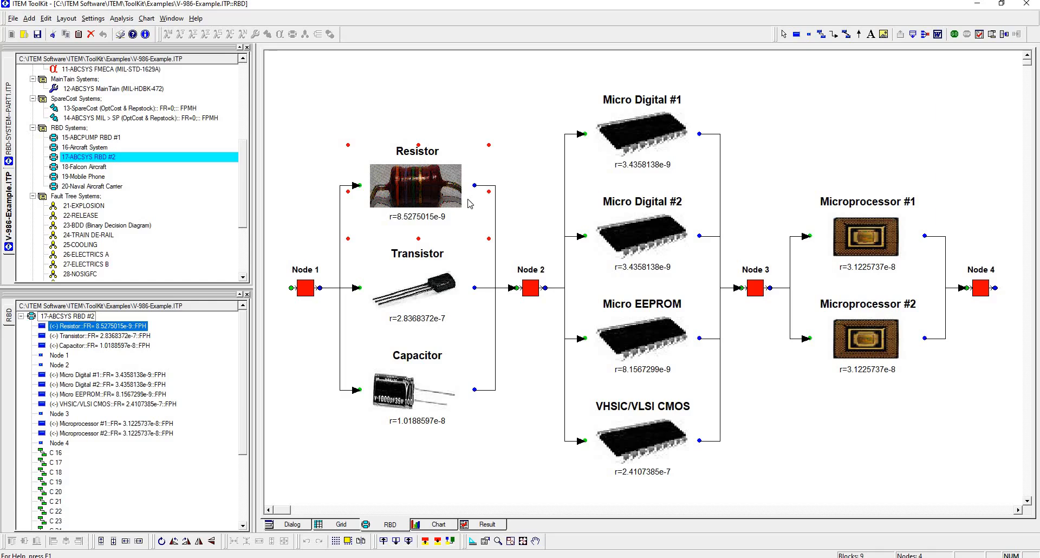
right_click(419, 194)
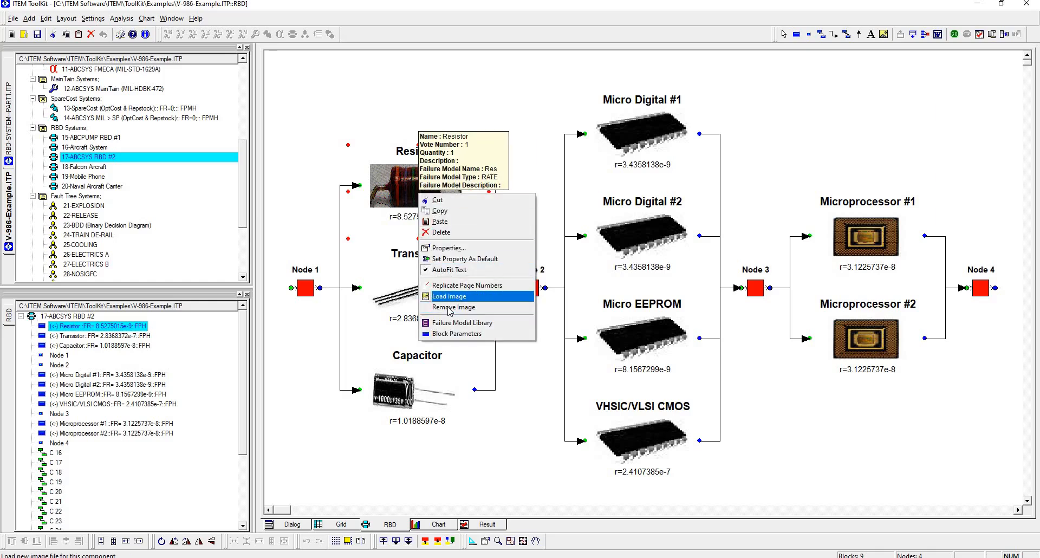
click(288, 117)
Step: Display the 18-Falcon Aircraft diagram and page into the Falcon 900EX block's sub-diagram
click(122, 167)
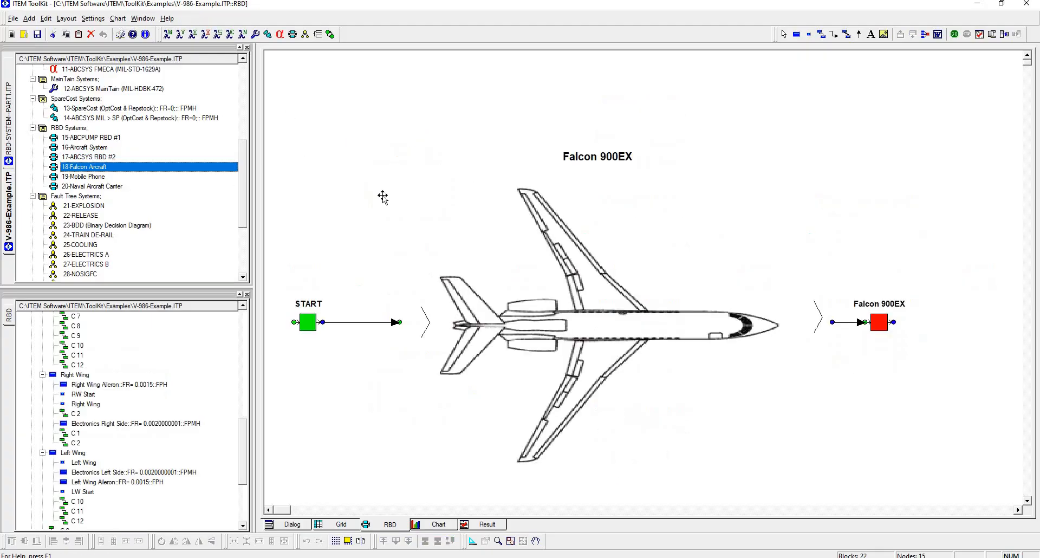
click(577, 303)
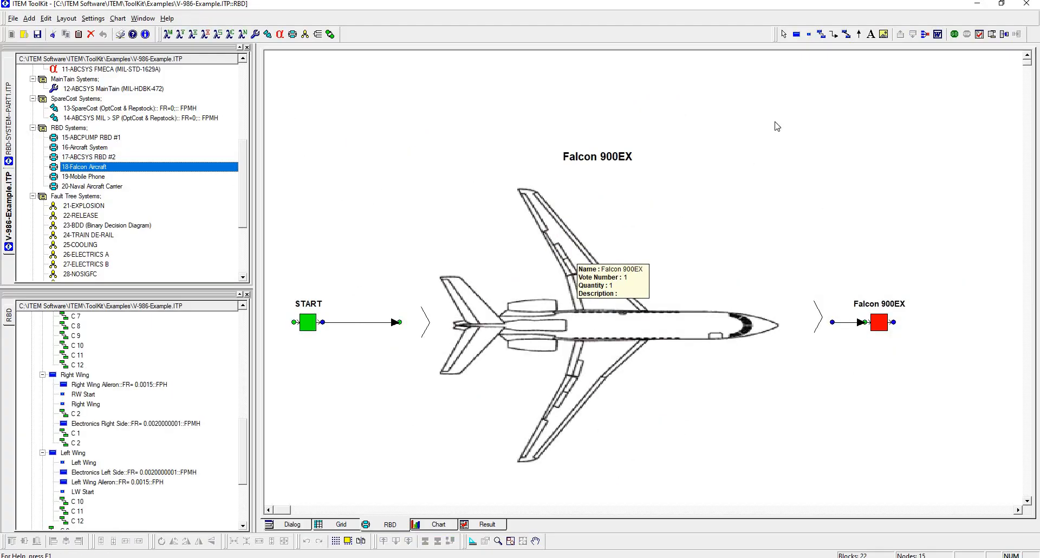
click(912, 35)
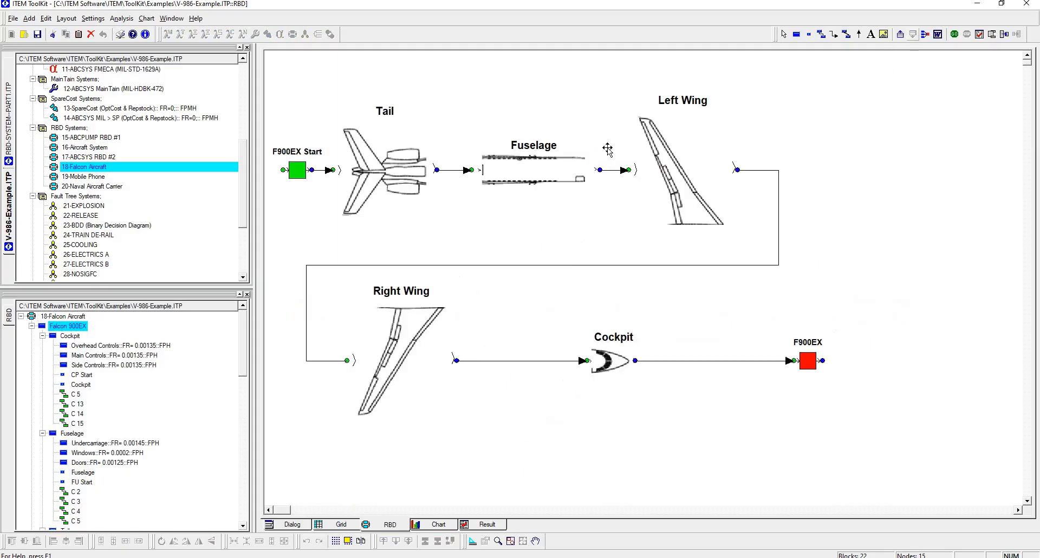
Step: Page in and out of the Tail, Fuselage and Left Wing blocks to review their sub-diagrams
click(404, 172)
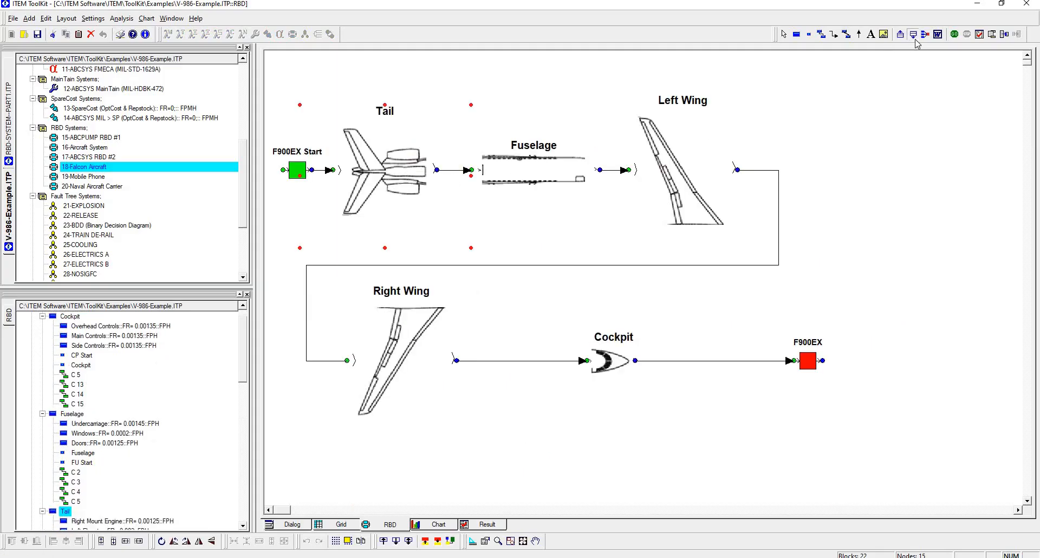
click(912, 35)
click(900, 35)
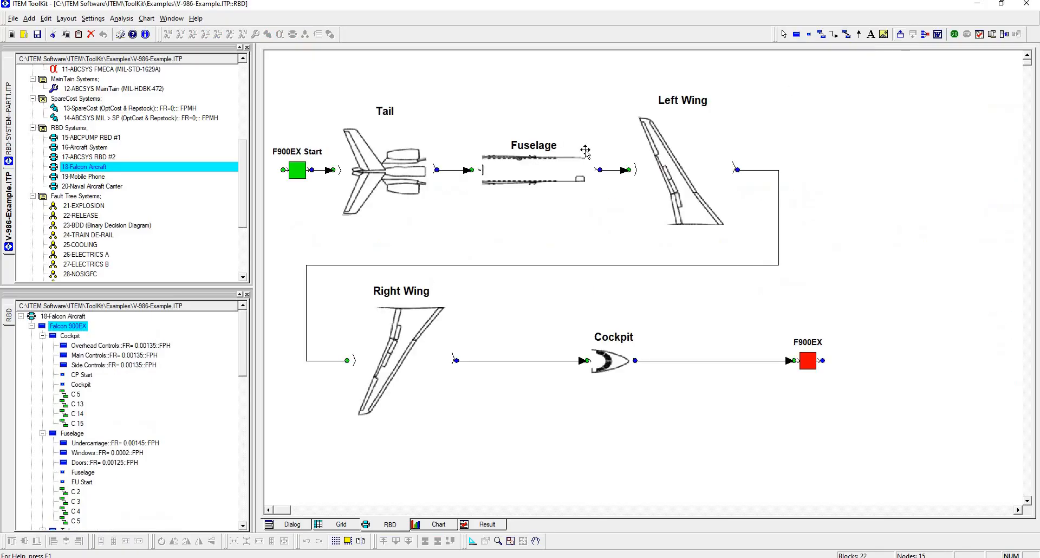
click(912, 35)
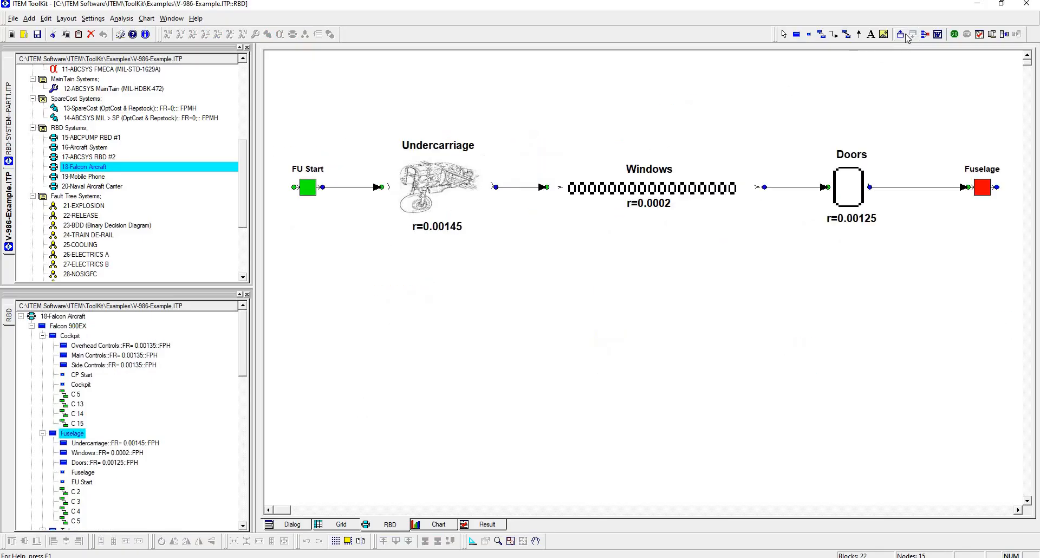
click(901, 35)
click(683, 198)
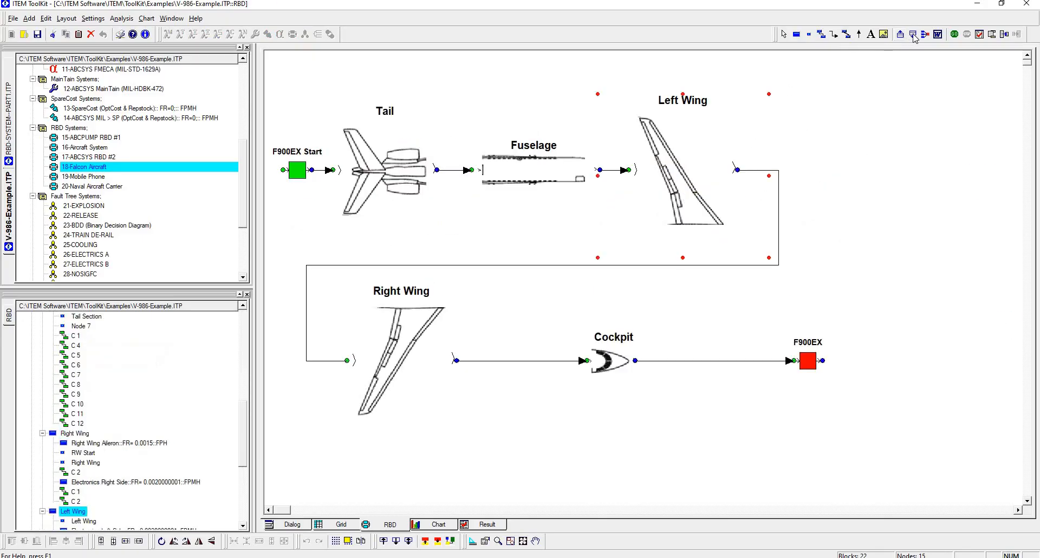
click(912, 35)
click(901, 35)
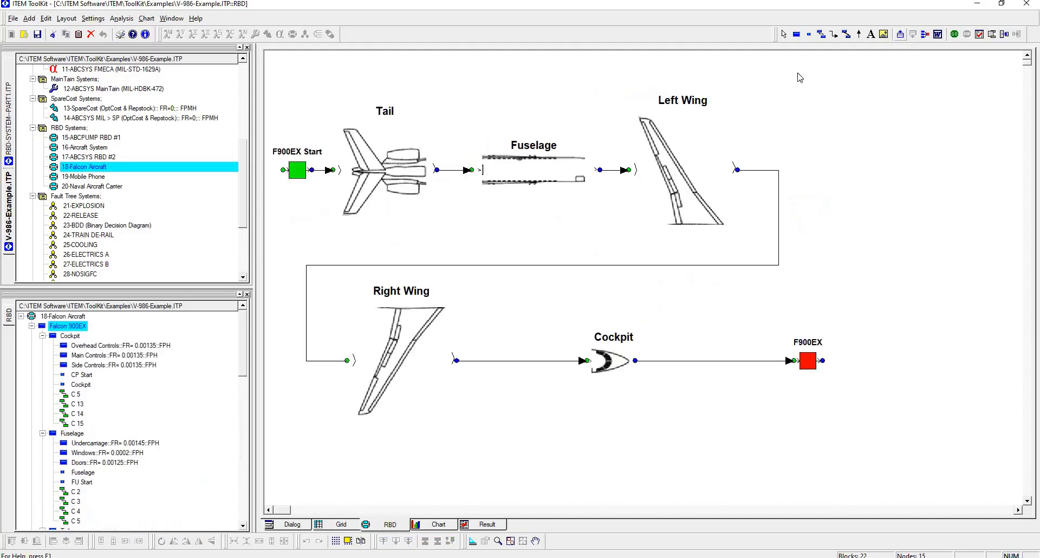
Step: Browse the system tree through Overhead Controls, Windows, Left Elevator, Right Wing Aileron and Electronics Left Side to view their sub-diagrams
click(126, 346)
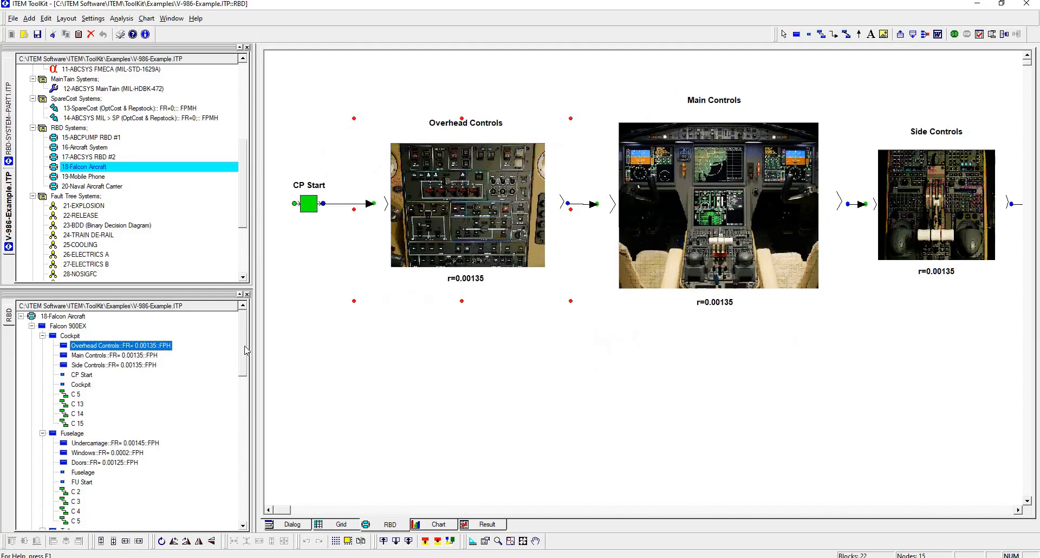
drag(243, 352, 243, 374)
click(107, 385)
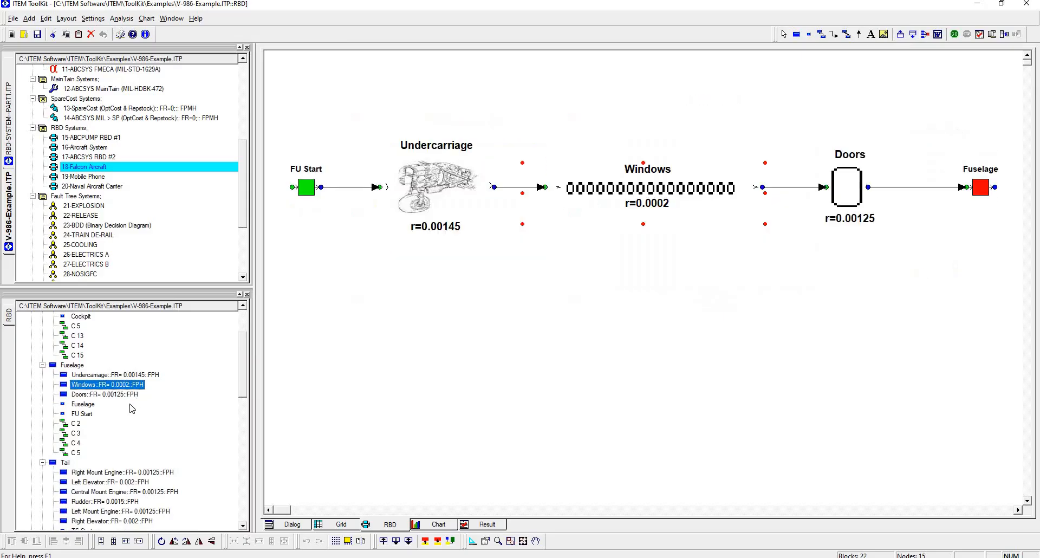
click(135, 482)
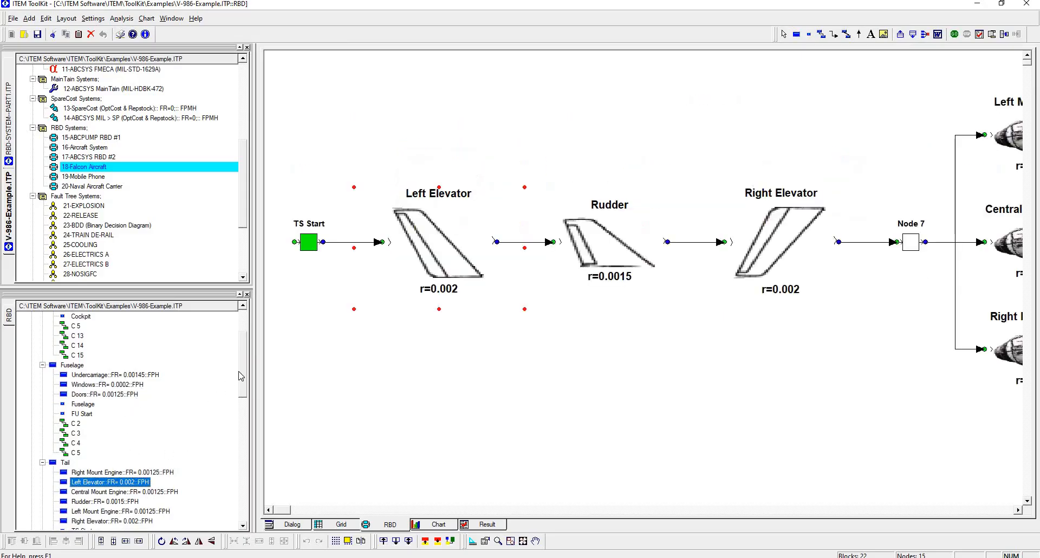
drag(243, 373, 240, 427)
scroll(233, 456, down, 3)
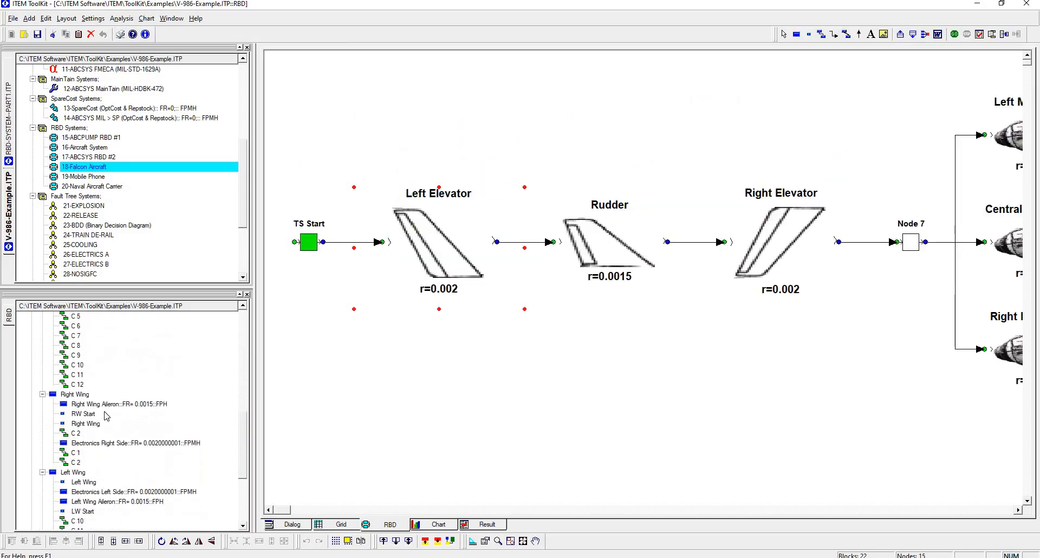
click(104, 405)
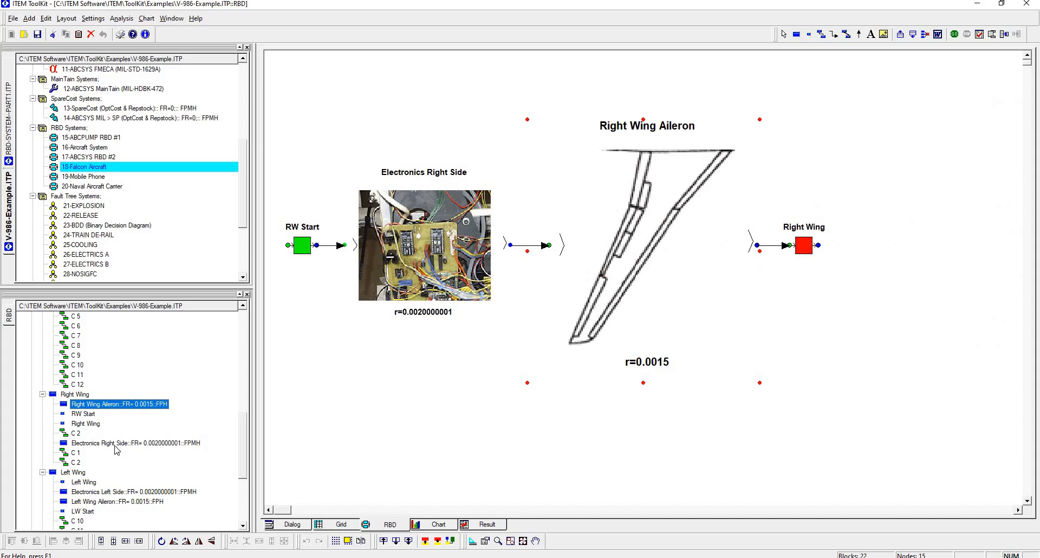
click(135, 491)
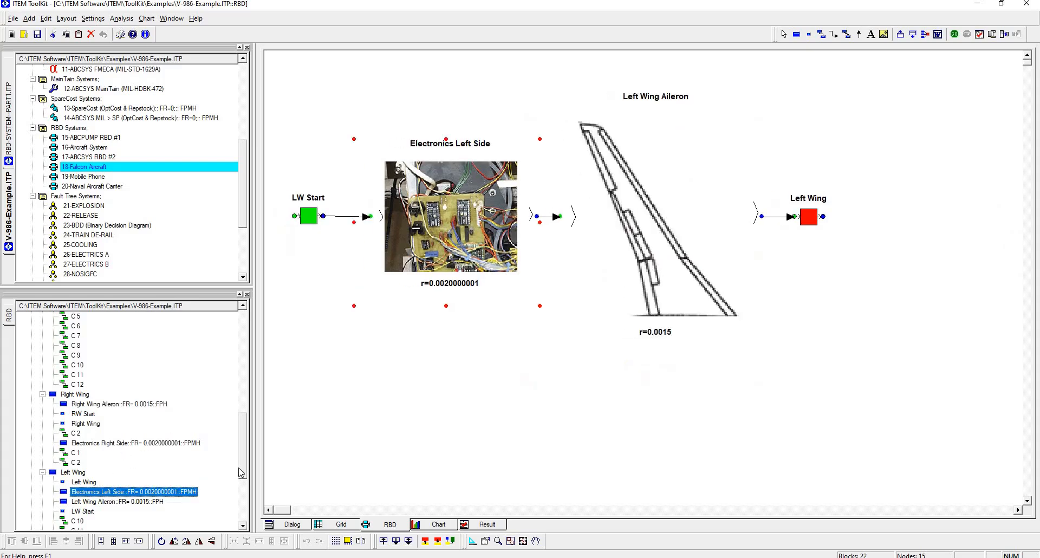
Step: Return to the top-level Falcon 900EX diagram through the system tree and clear the block selection
drag(241, 461, 240, 331)
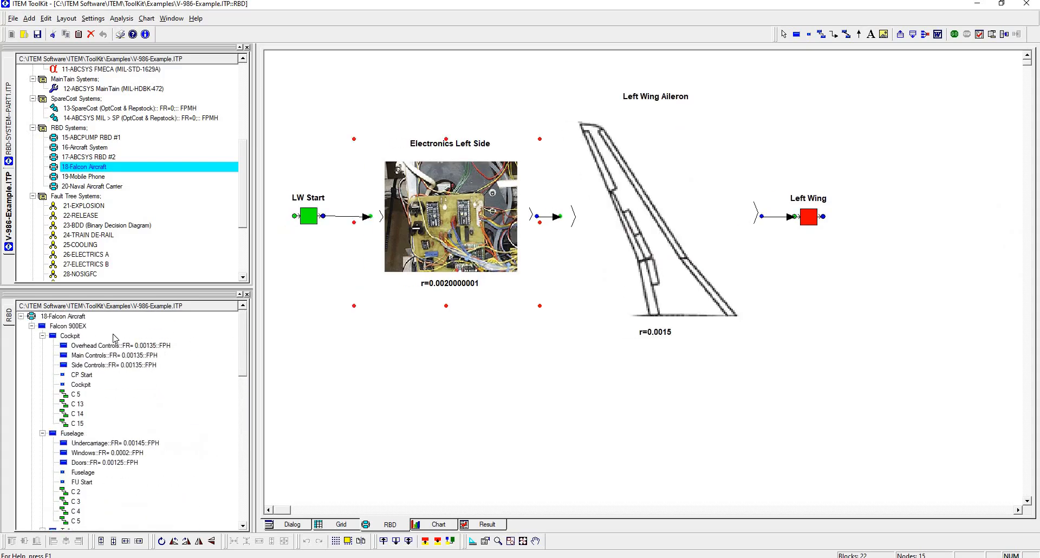
click(80, 328)
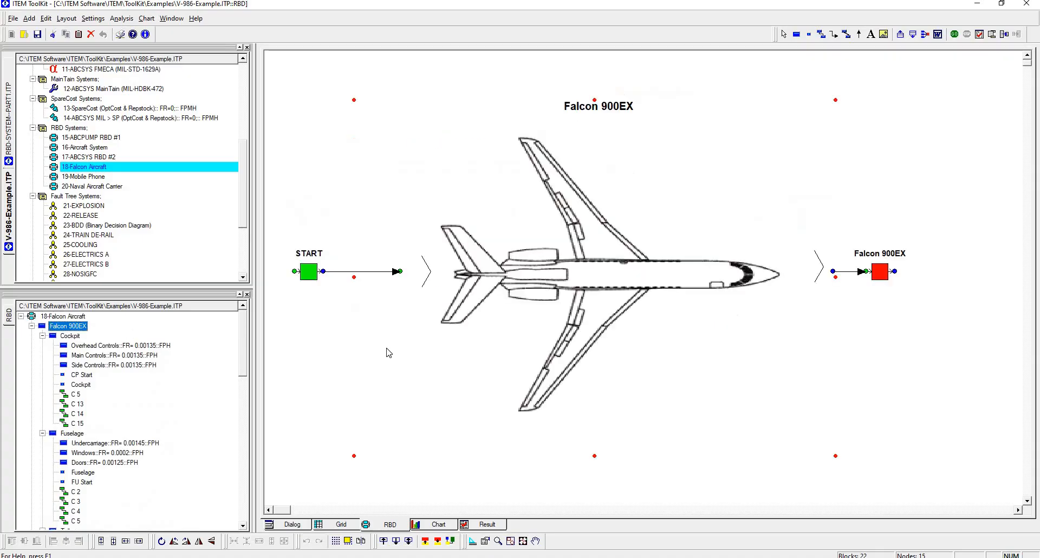
click(872, 155)
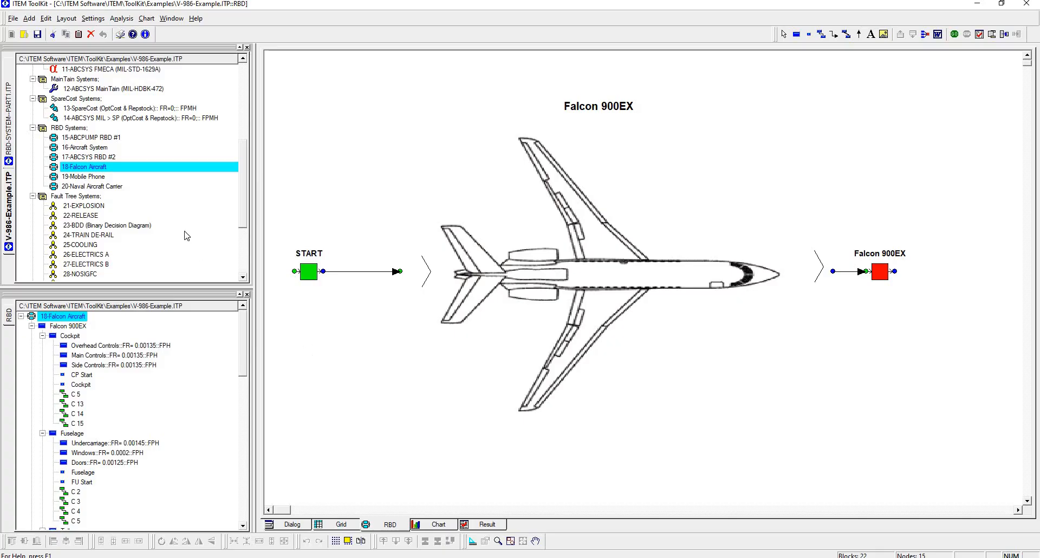
Step: Display the 19-Mobile Phone diagram fitted to the view and page into the Mobile Phone block
click(100, 180)
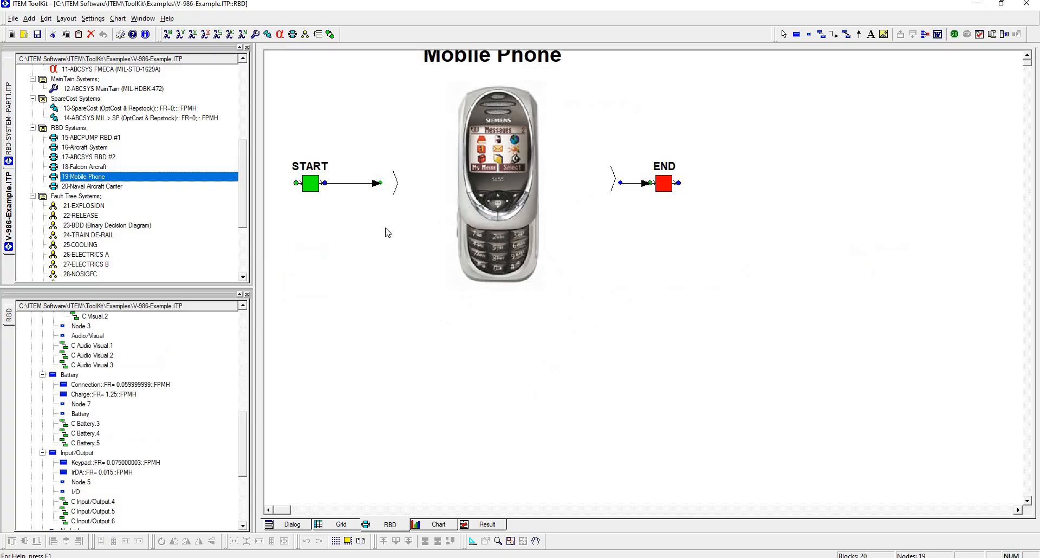
click(510, 541)
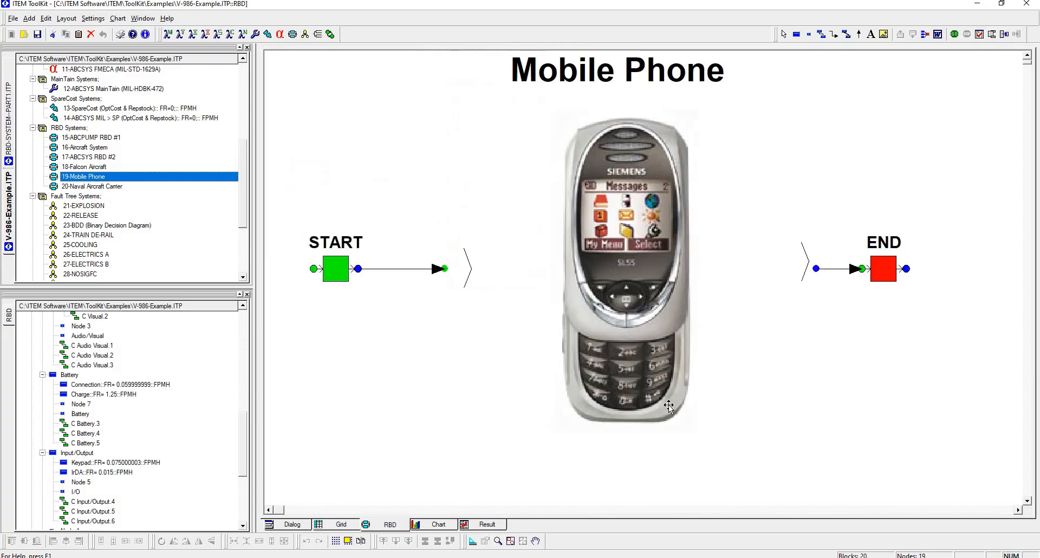
click(653, 361)
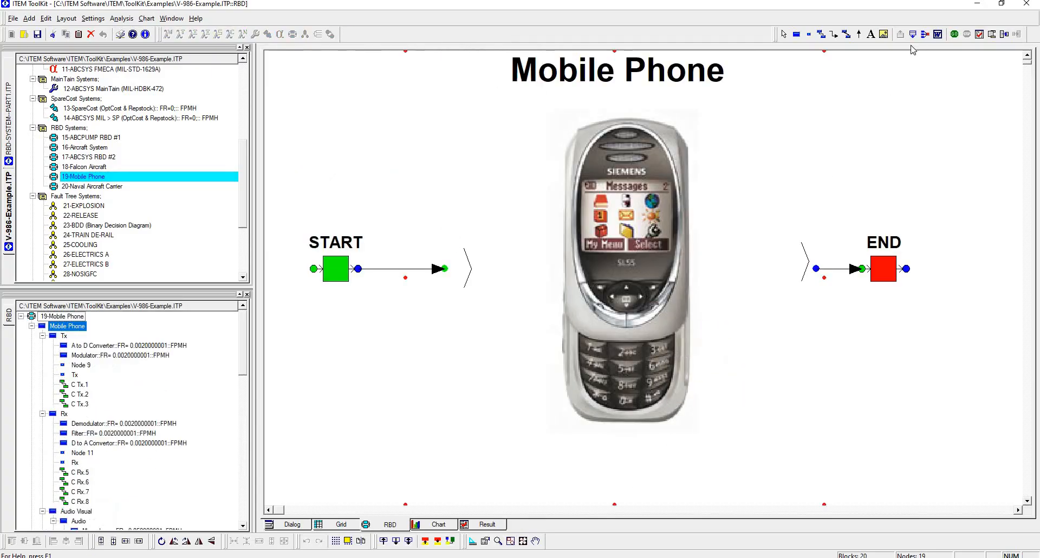
click(912, 35)
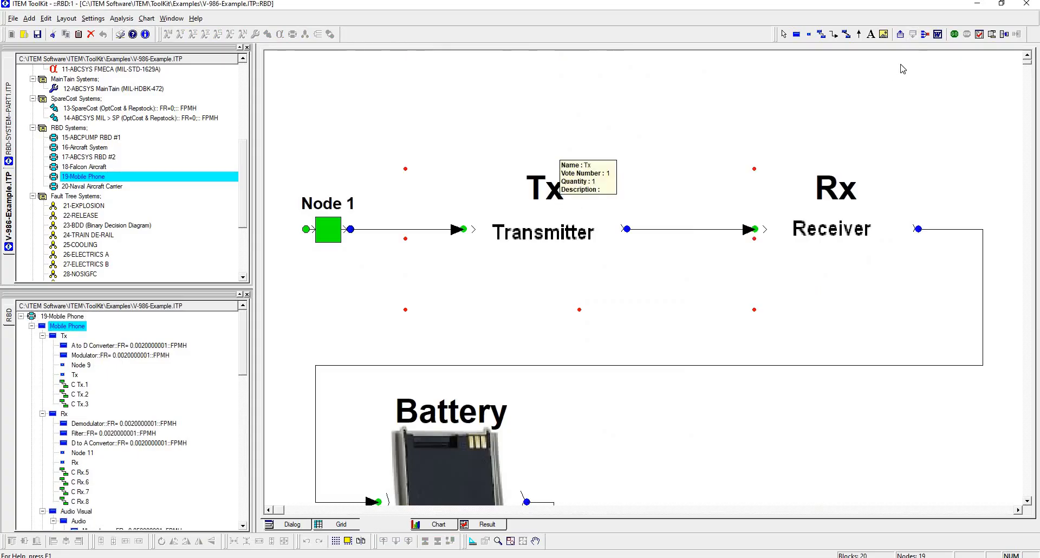
Step: Review the Tx sub-diagram, page back up, and browse the system tree to the A to D Converter, Demodulator and Audio blocks
click(913, 35)
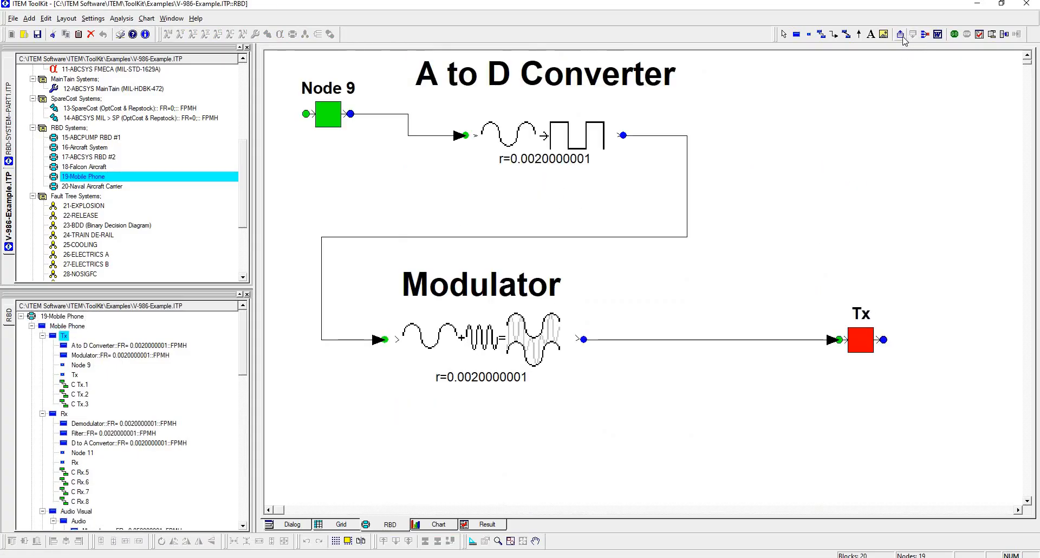
click(900, 34)
click(179, 345)
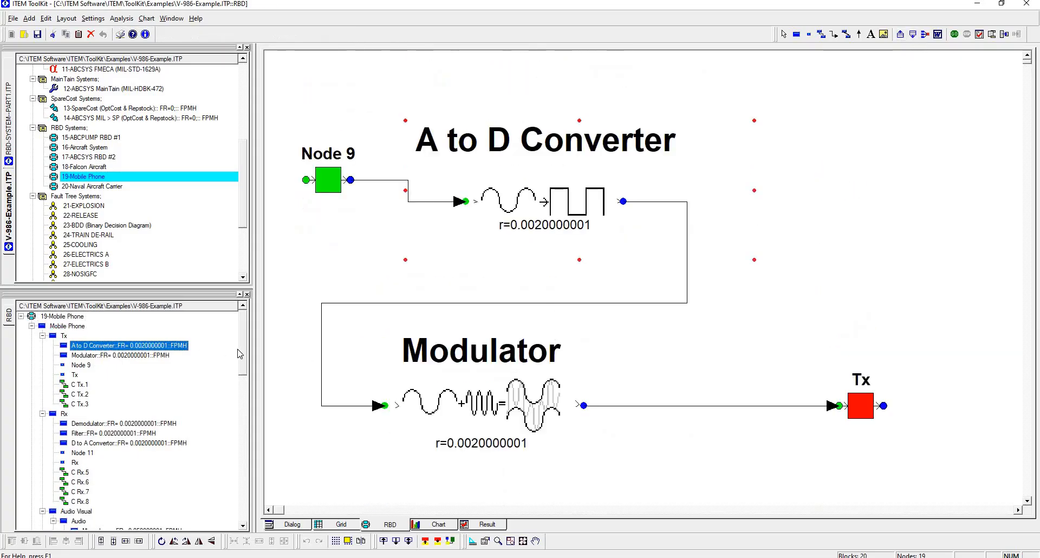
click(82, 424)
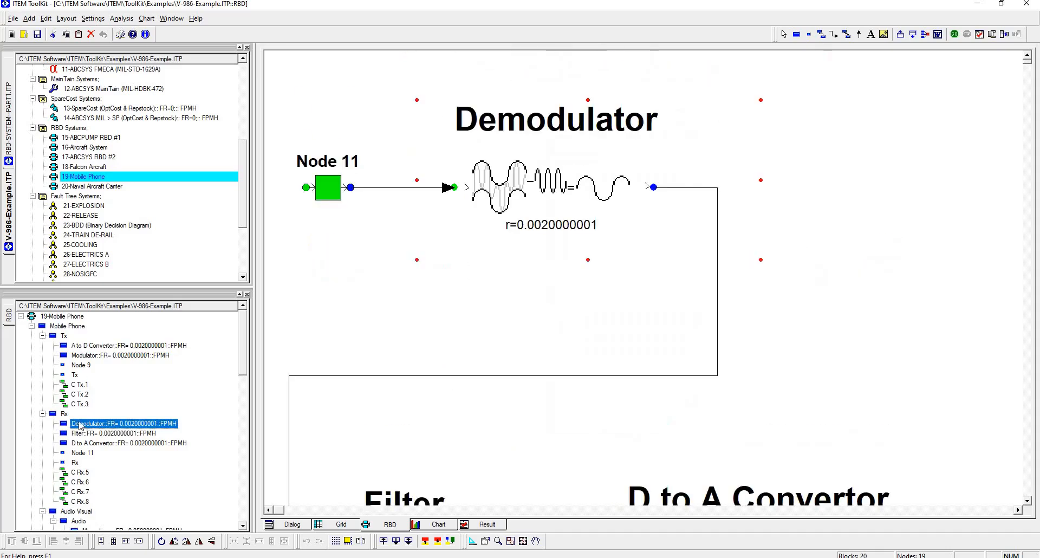
click(79, 521)
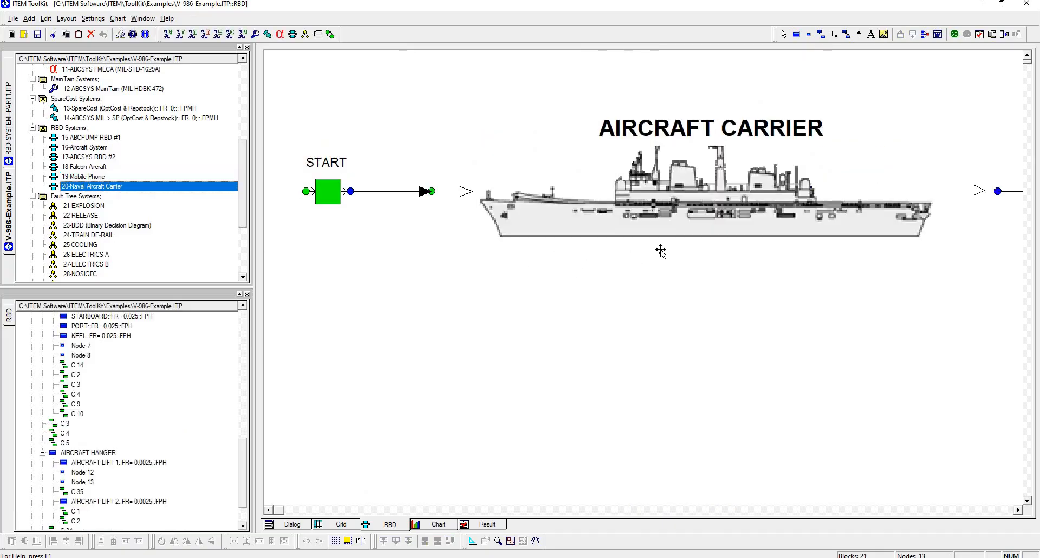
Step: Page into the AIRCRAFT CARRIER block, view the COMMS and ENGINE 1 diagram levels, and return to the deselected top-level diagram
click(697, 220)
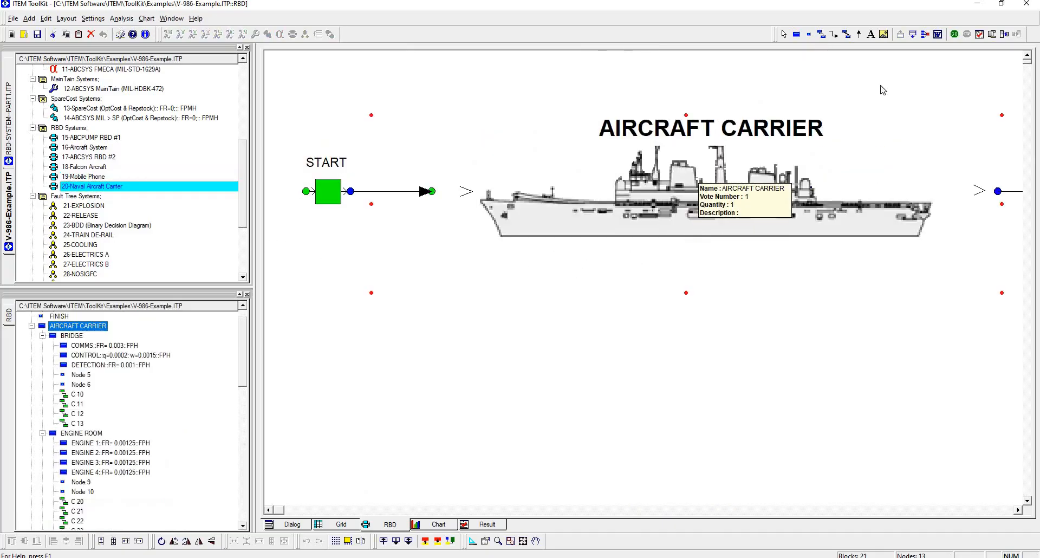
click(912, 35)
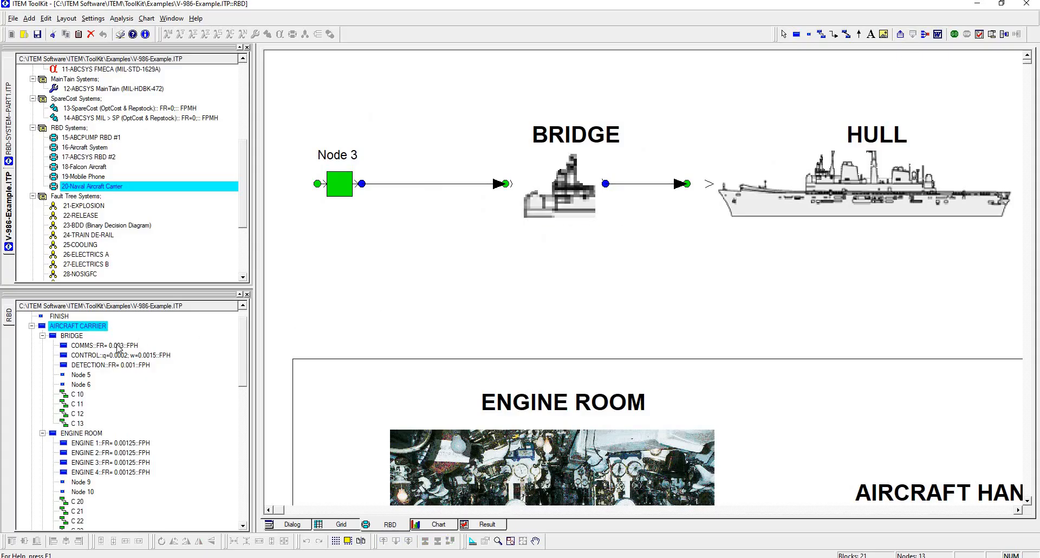
click(118, 347)
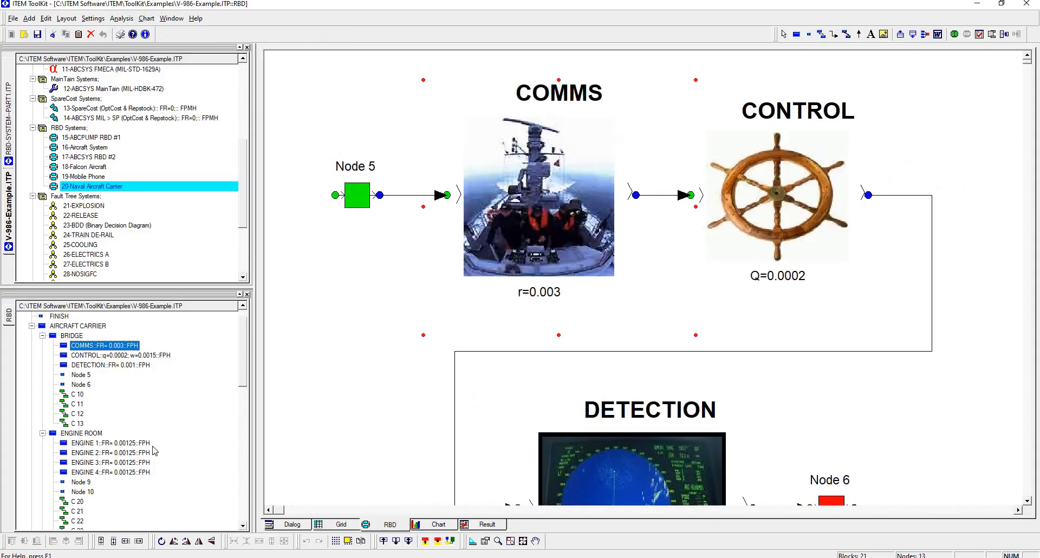
click(146, 443)
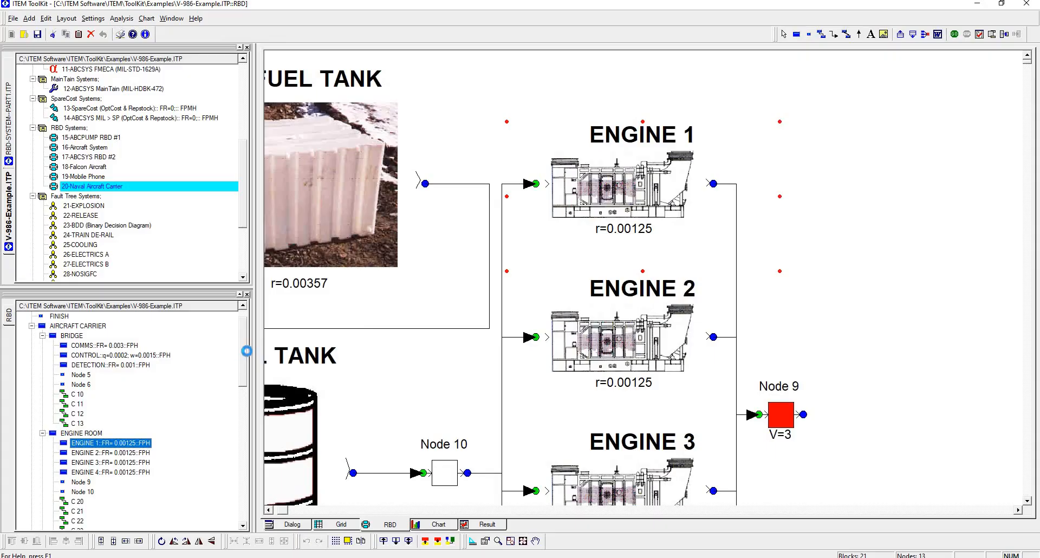
scroll(141, 353, up, 1)
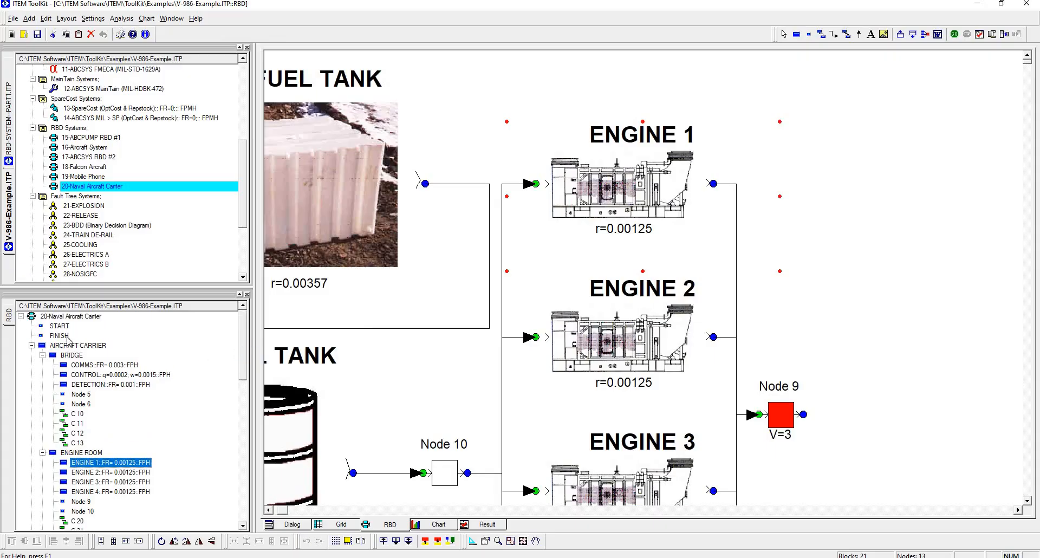
click(70, 346)
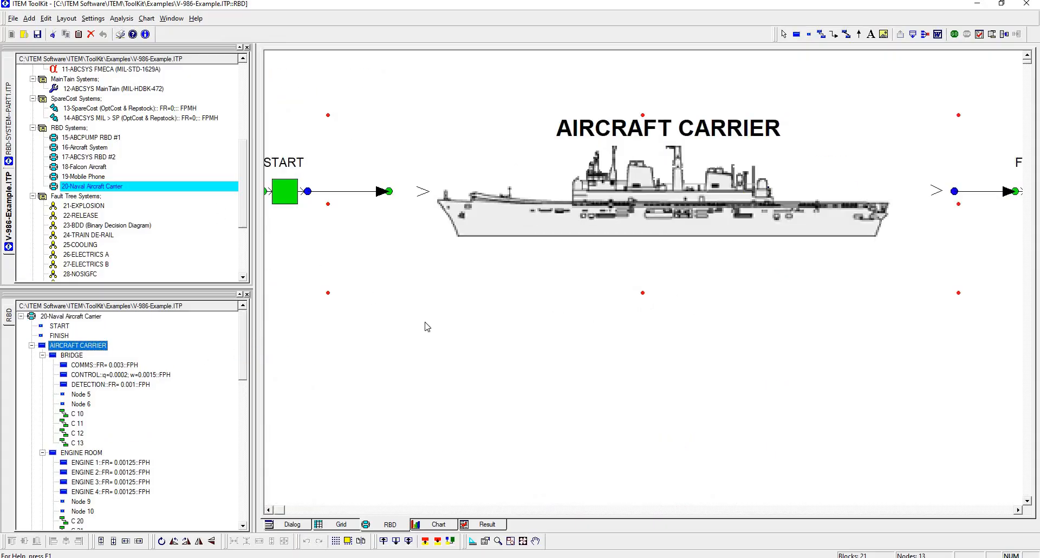
click(484, 408)
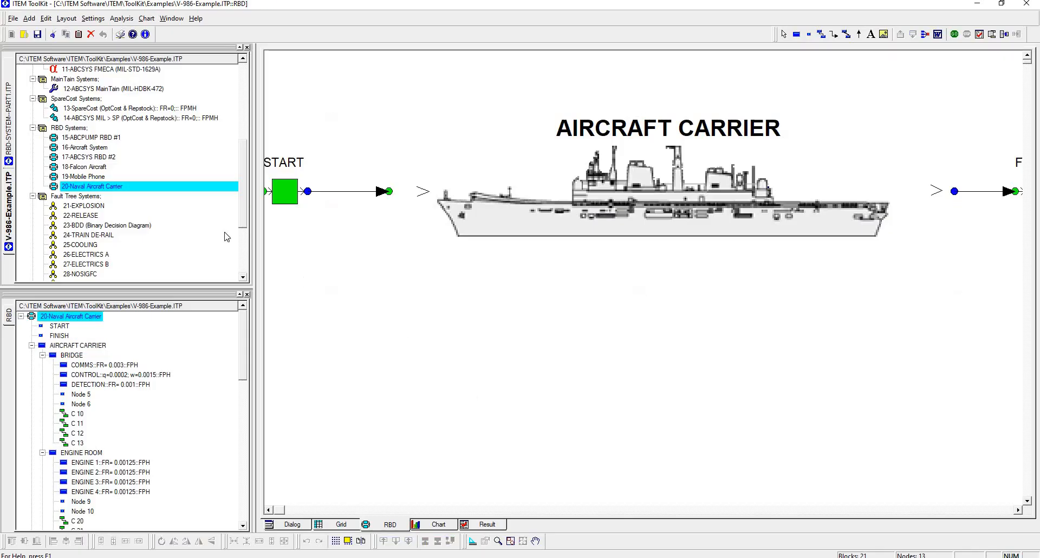
Step: Display the 15-ABCPUMP RBD #1 diagram fitted to the view and perform the analysis for all RBD systems
click(99, 138)
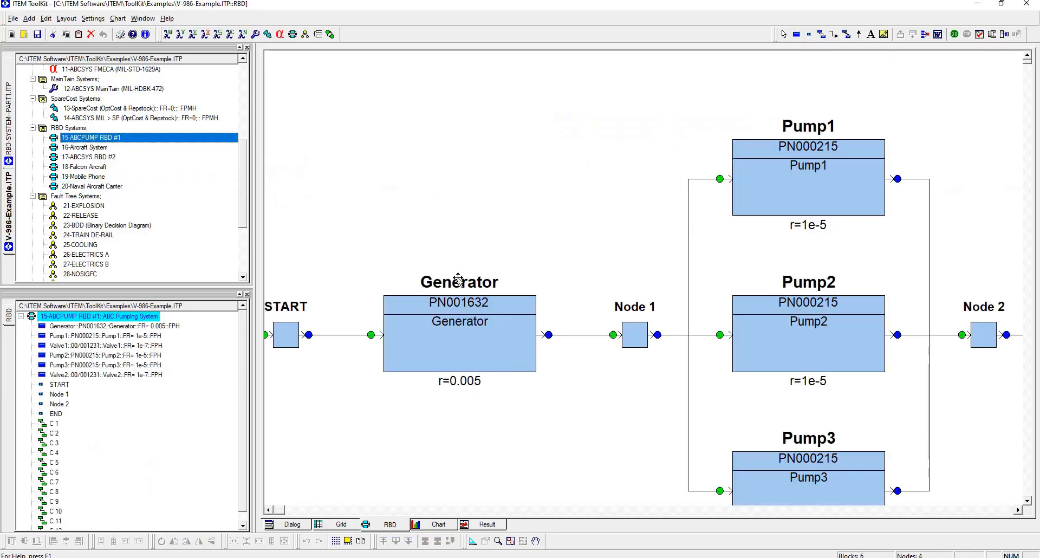
click(510, 540)
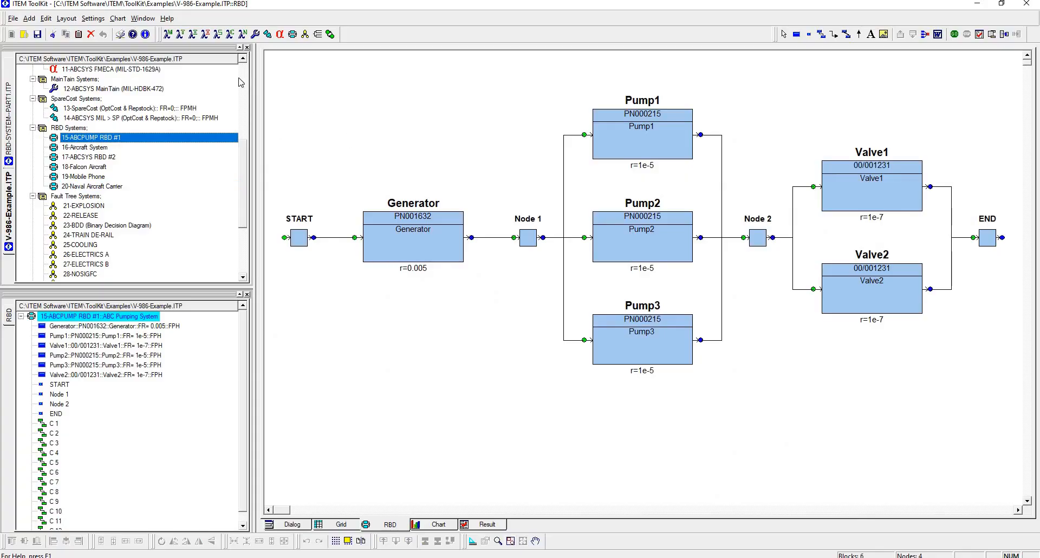
click(287, 103)
click(121, 18)
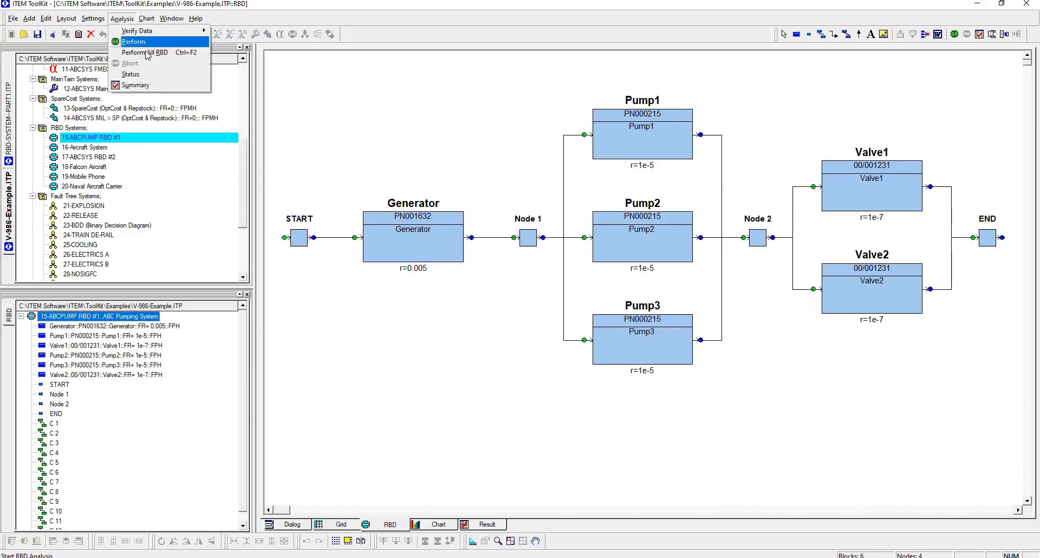
click(170, 56)
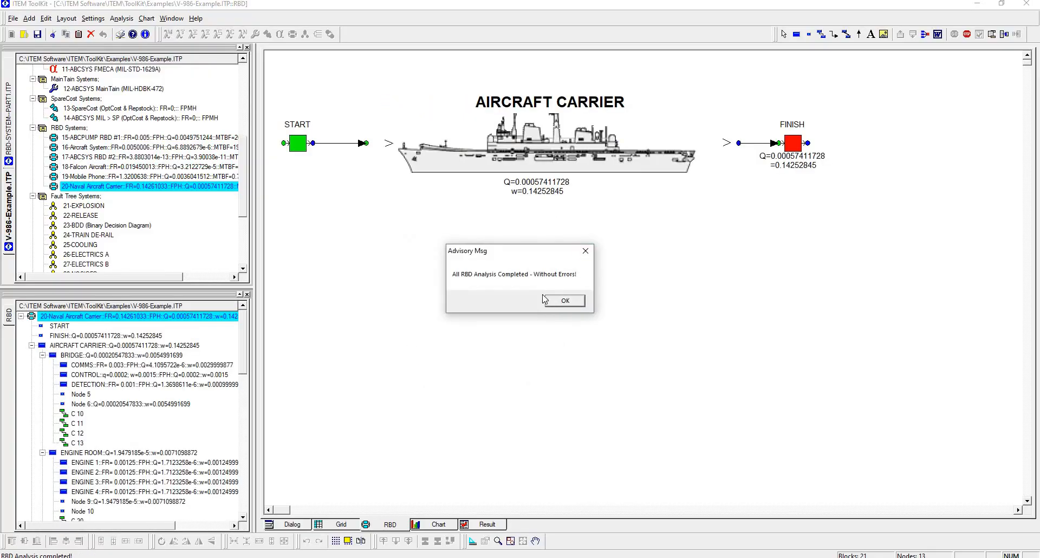
click(545, 300)
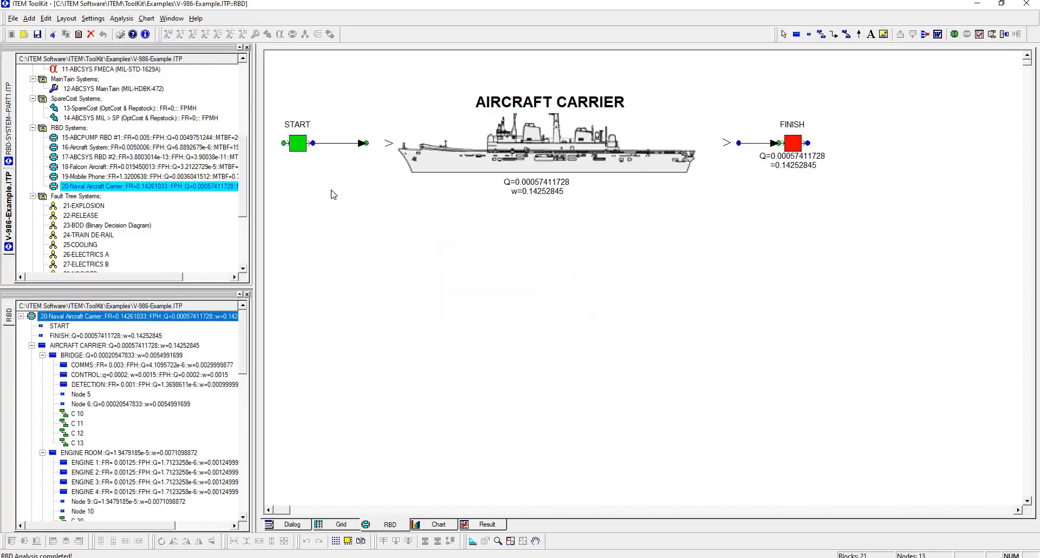
Step: Return to the 15-ABCPUMP RBD #1 diagram and preview all project systems for printing, fitted to page with a page reference table
click(208, 145)
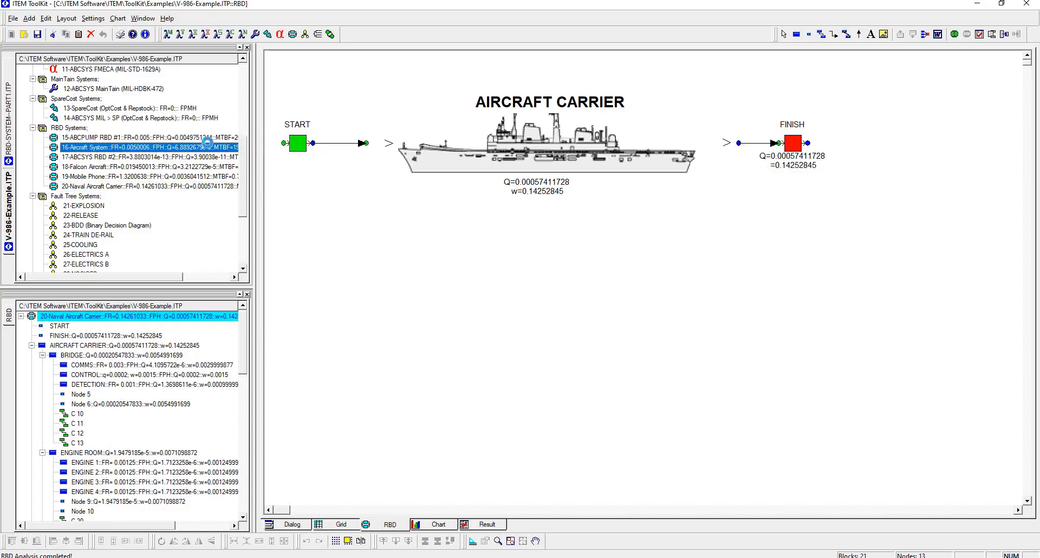
click(206, 139)
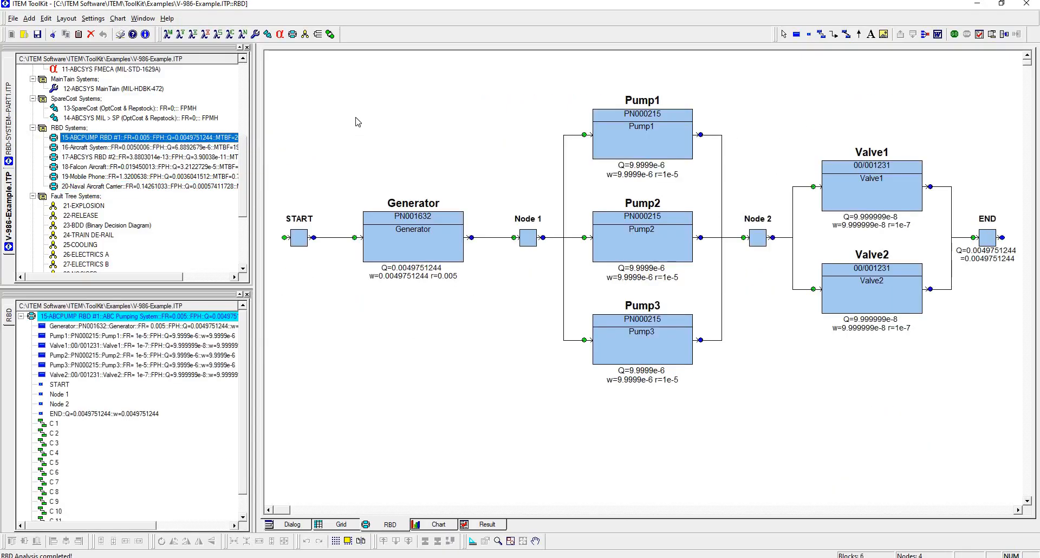
click(15, 19)
mouse_move(65, 217)
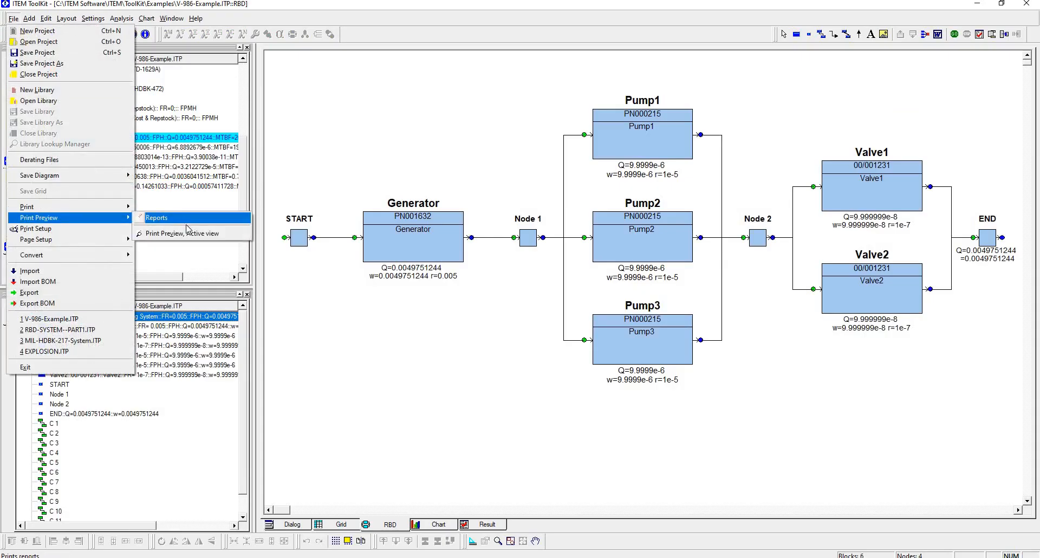
click(207, 234)
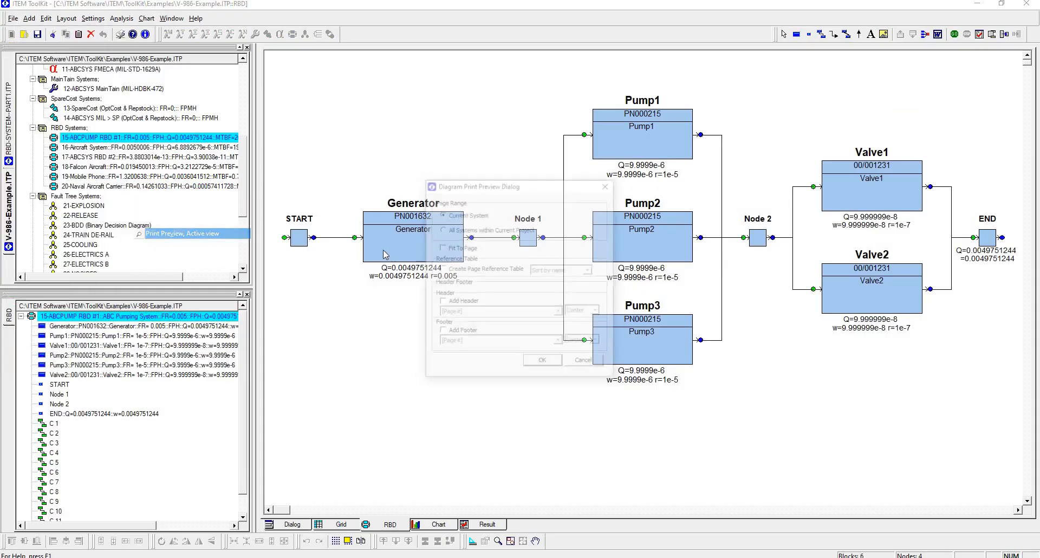
click(464, 232)
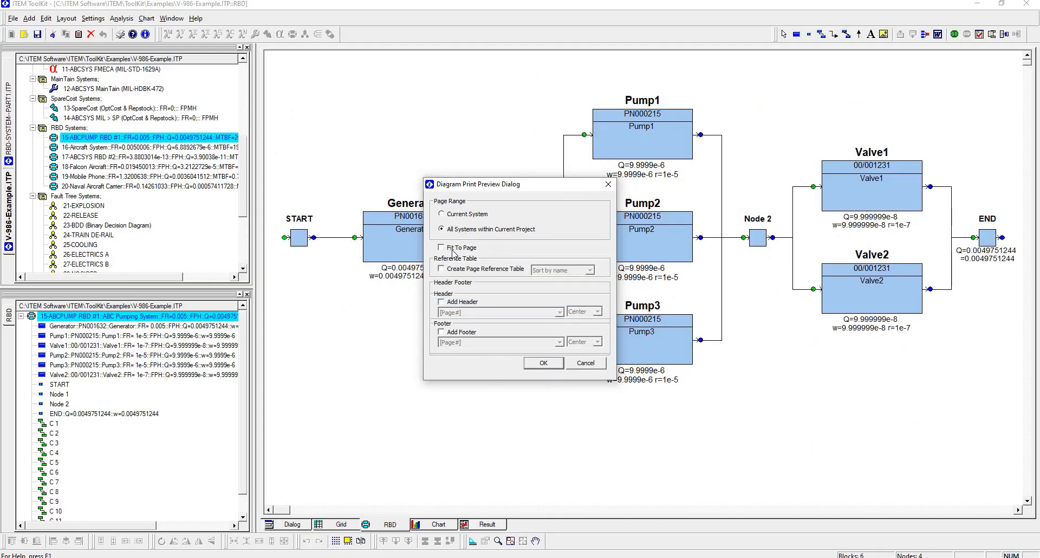
click(454, 249)
click(454, 271)
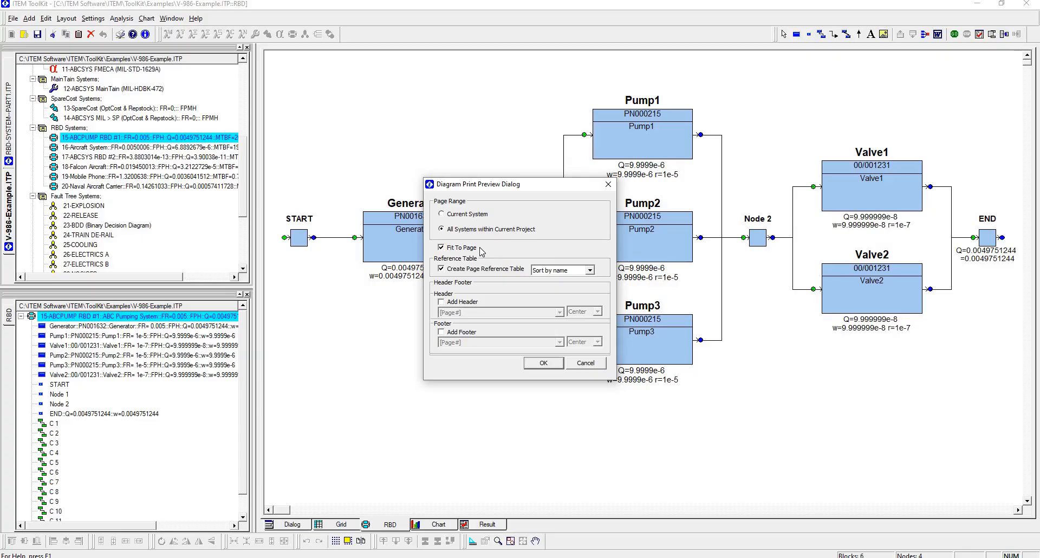
click(539, 362)
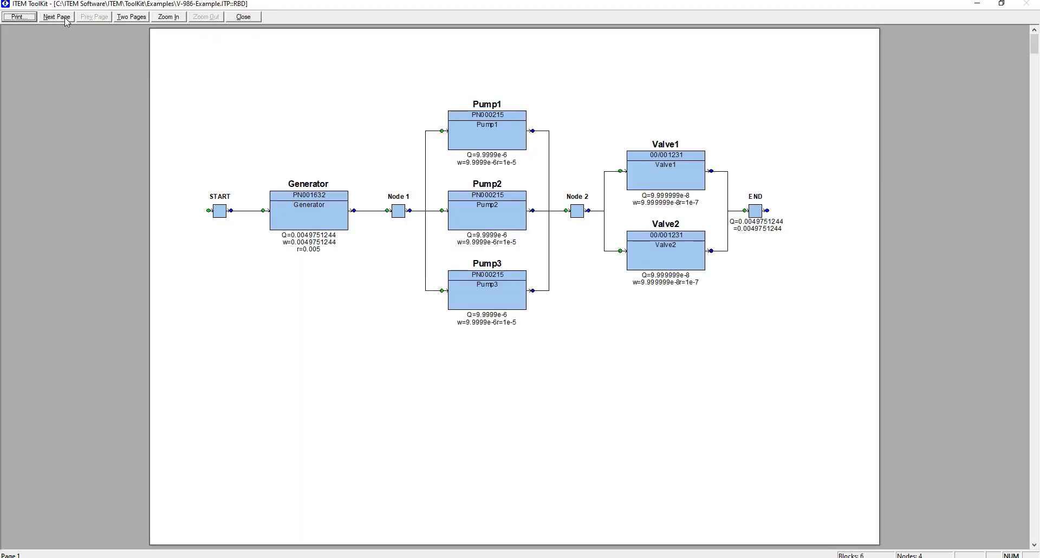
Step: Page through the previewed diagrams to the final page reference table, enlarge it for reading, and close the print preview
click(64, 17)
click(64, 17)
click(64, 17)
click(64, 18)
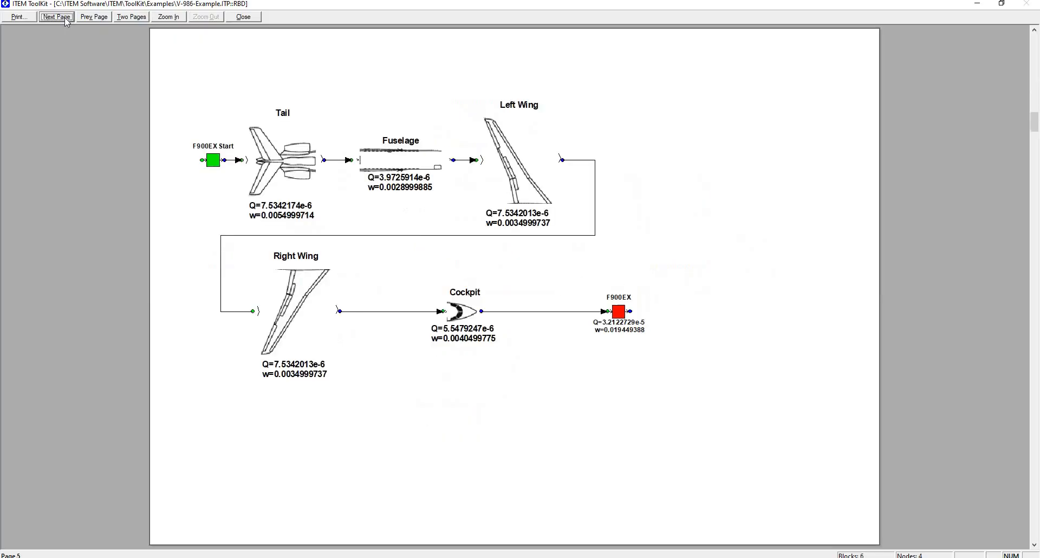
click(64, 18)
click(64, 17)
click(64, 17)
click(64, 17)
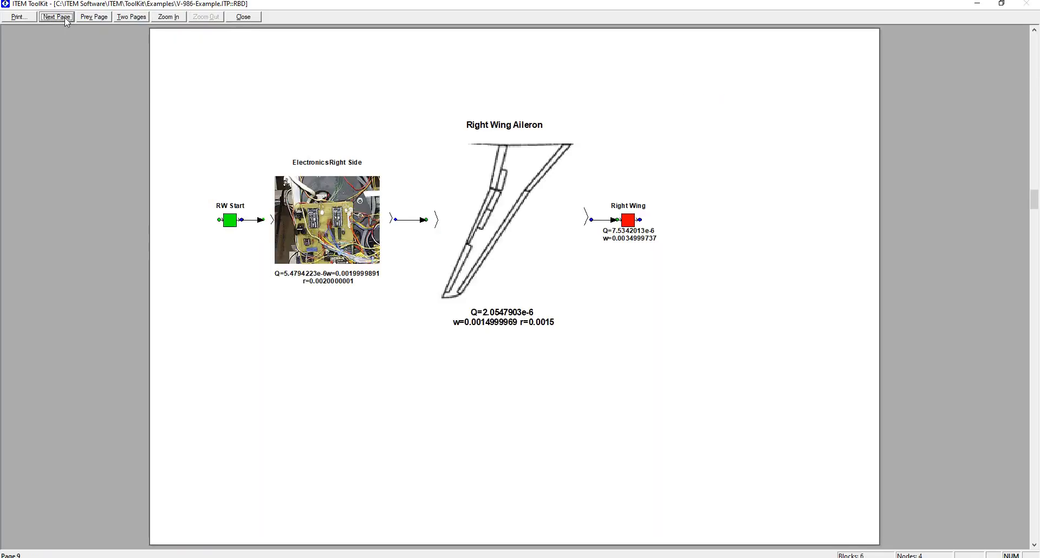
click(64, 17)
click(64, 17)
click(64, 18)
click(64, 17)
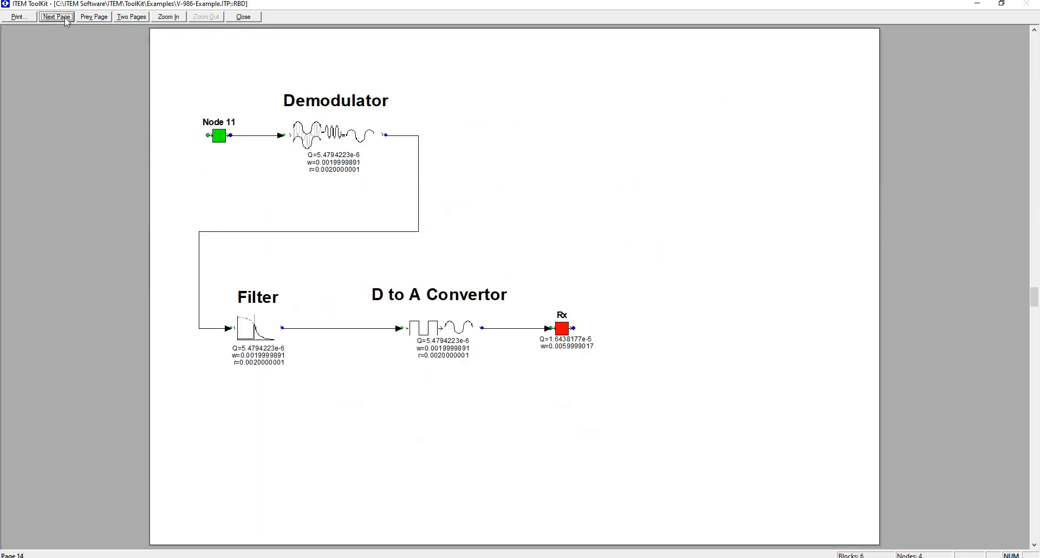
click(64, 18)
click(64, 17)
click(64, 18)
click(64, 18)
click(63, 17)
click(64, 18)
click(64, 18)
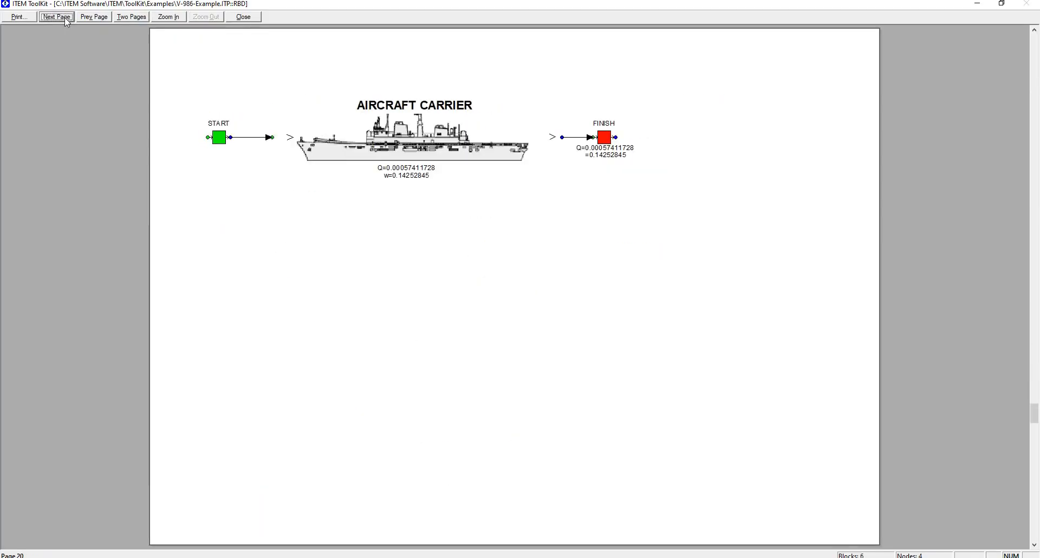
click(64, 17)
click(64, 18)
click(64, 17)
click(63, 17)
click(63, 18)
click(63, 17)
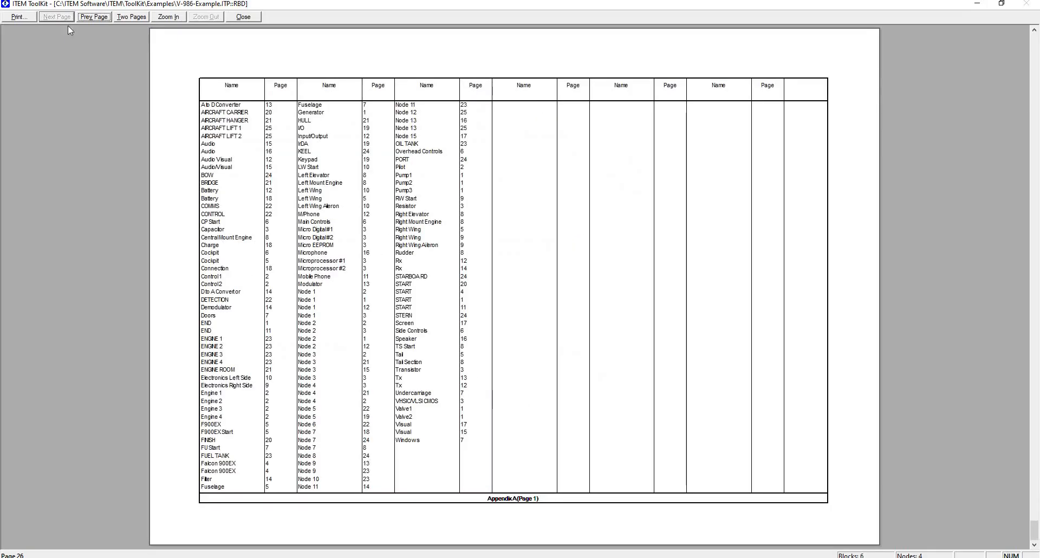
click(177, 17)
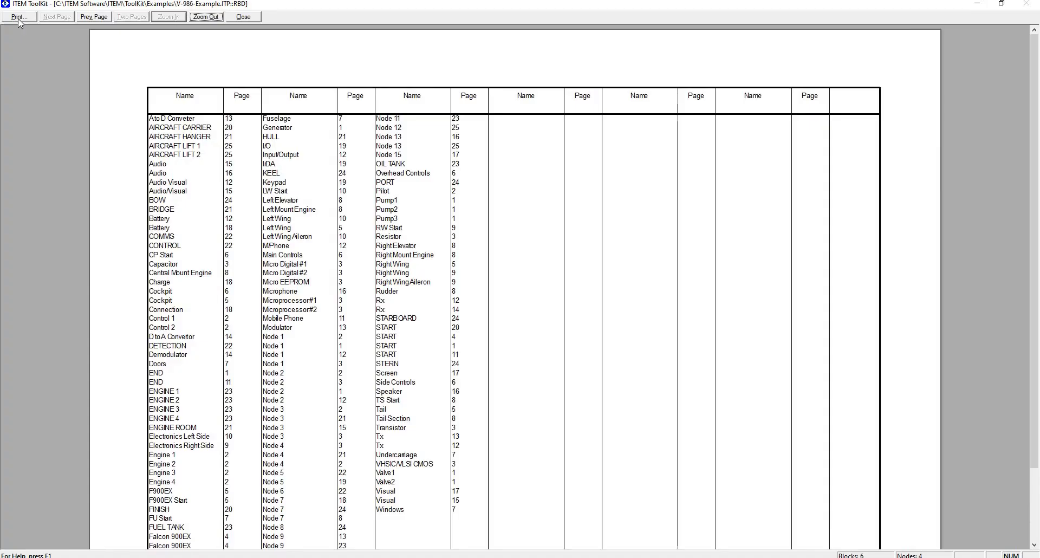
click(245, 18)
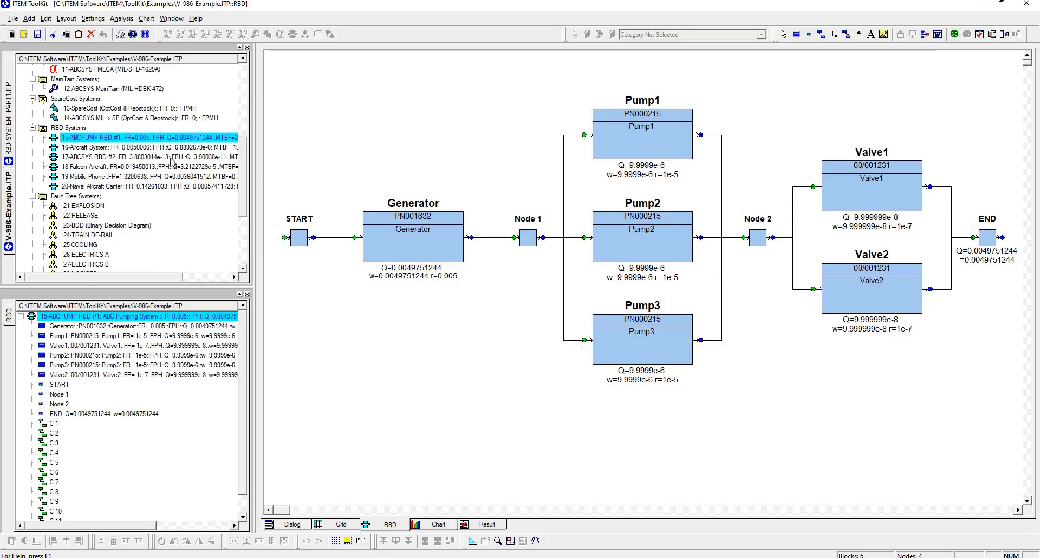
Step: Transfer the diagrams of all systems in the project to Microsoft Word with Fit To Page, AutoArrange and a page reference table
click(937, 34)
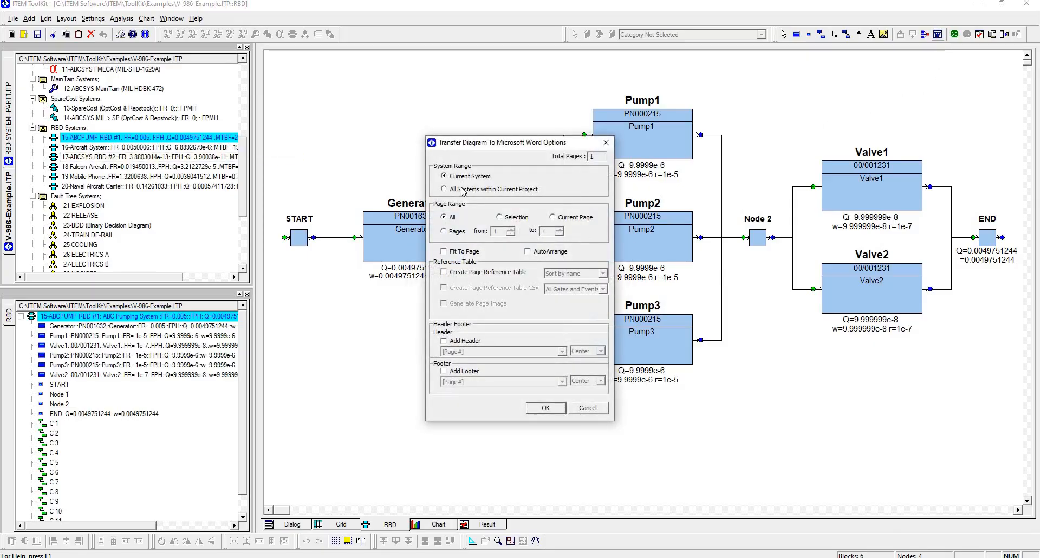
click(463, 189)
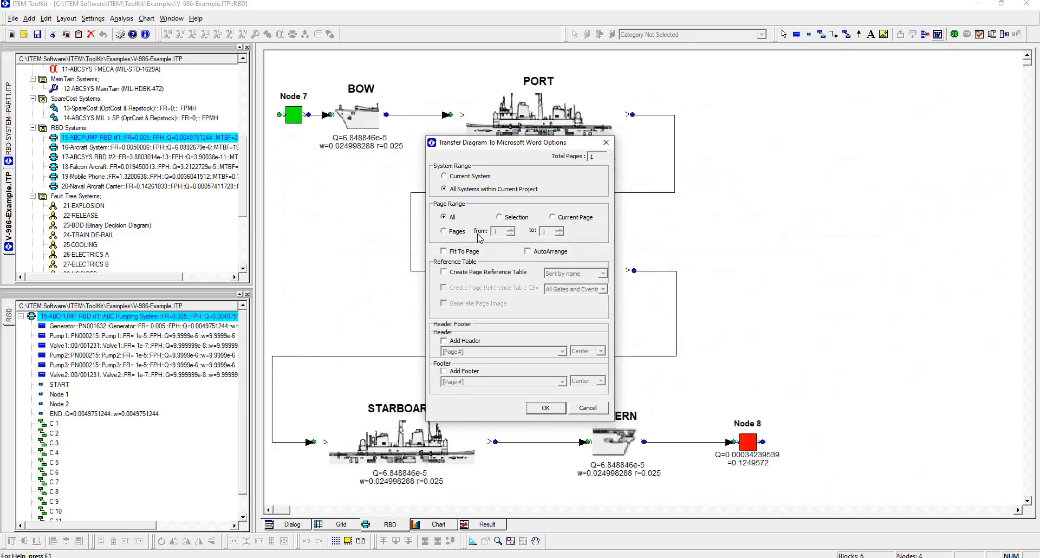
click(535, 252)
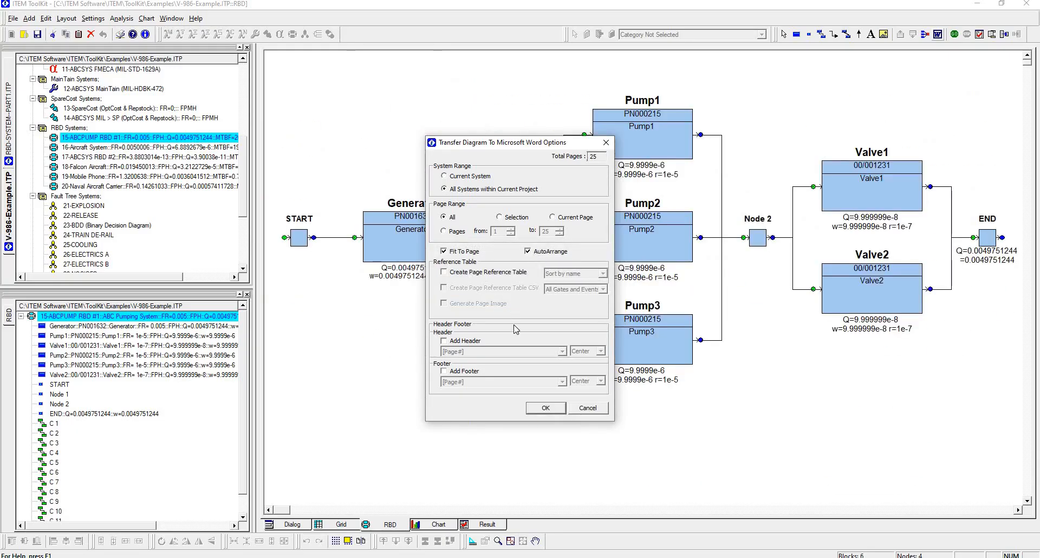
click(546, 408)
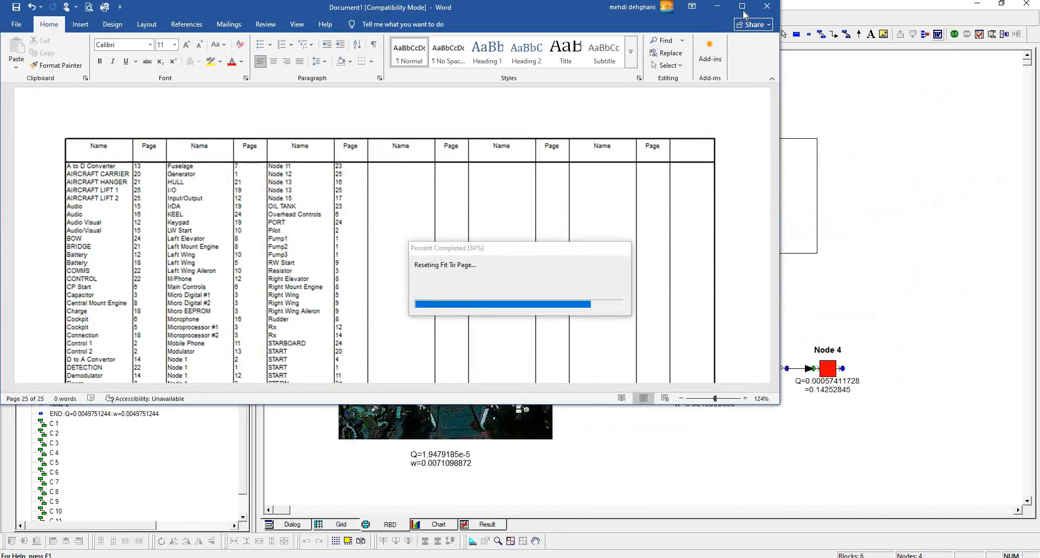
Step: Maximize the Word document and examine the exported reference table and system diagrams, including the Right Wing page
click(742, 6)
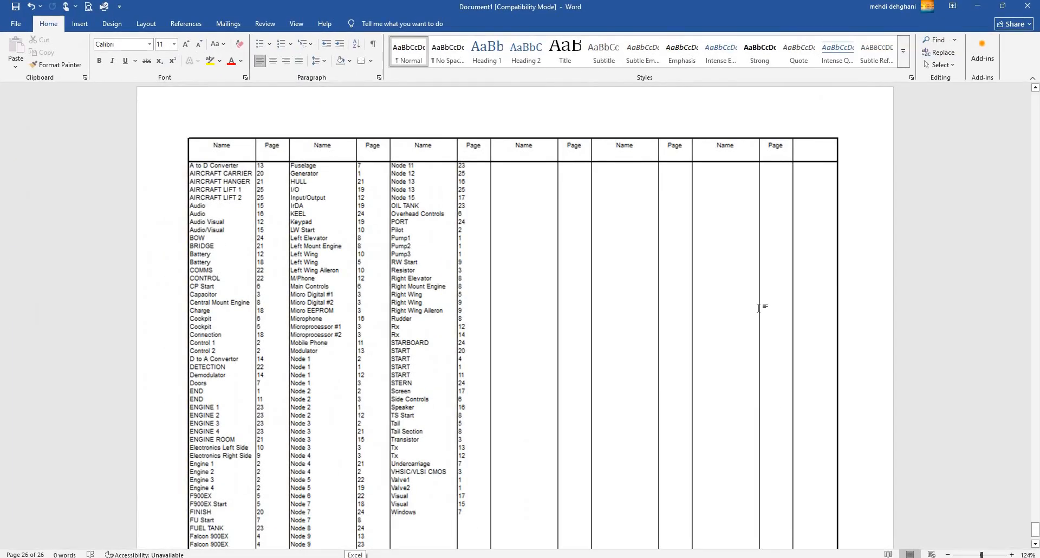
scroll(758, 308, up, 10)
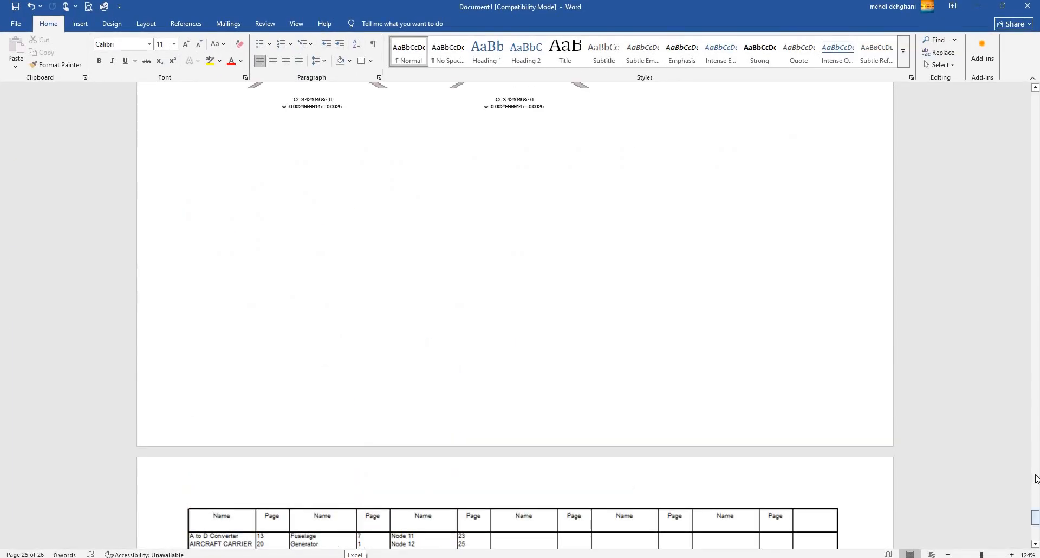
drag(1035, 517, 1024, 247)
scroll(541, 274, up, 3)
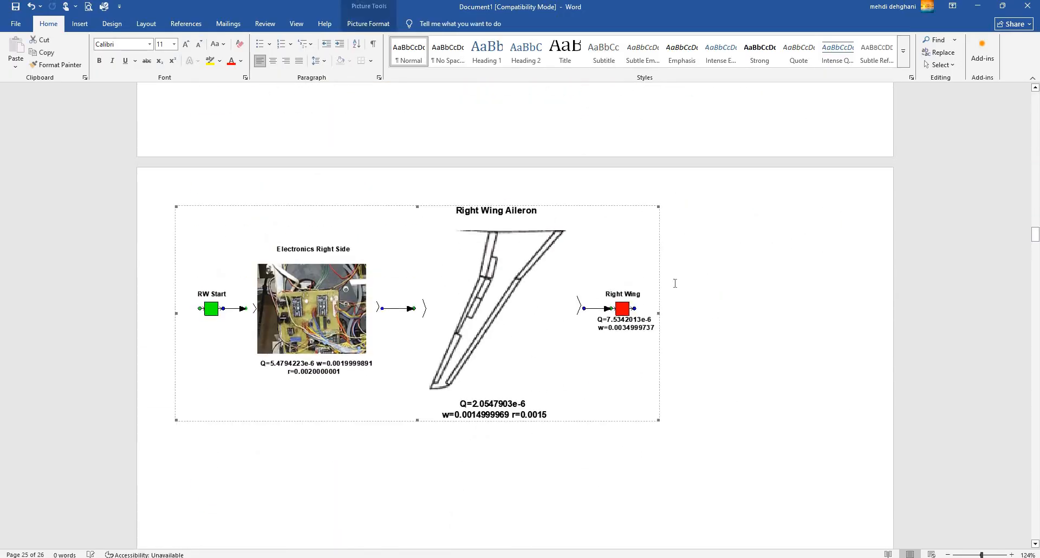
scroll(675, 283, down, 6)
drag(1036, 262, 1037, 235)
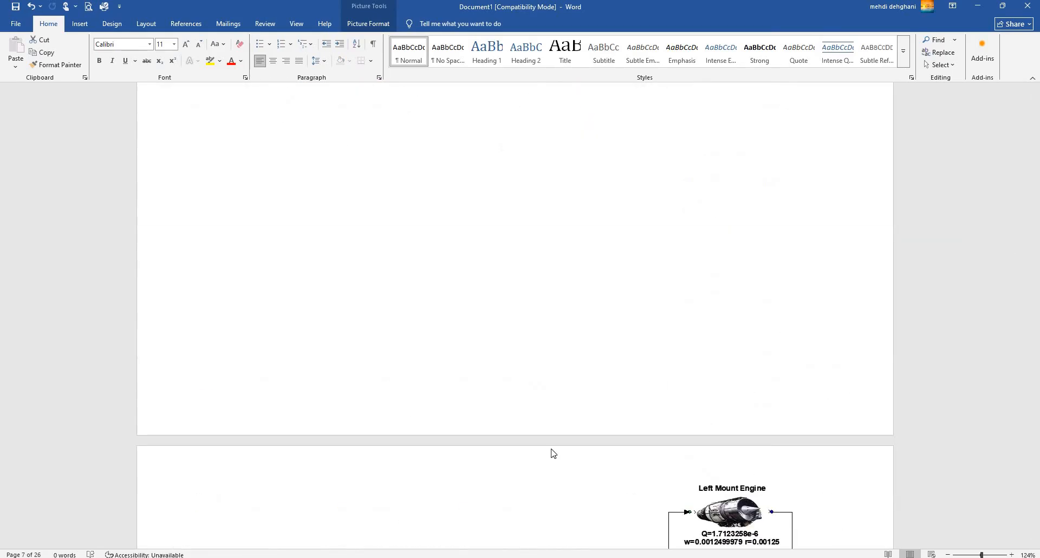